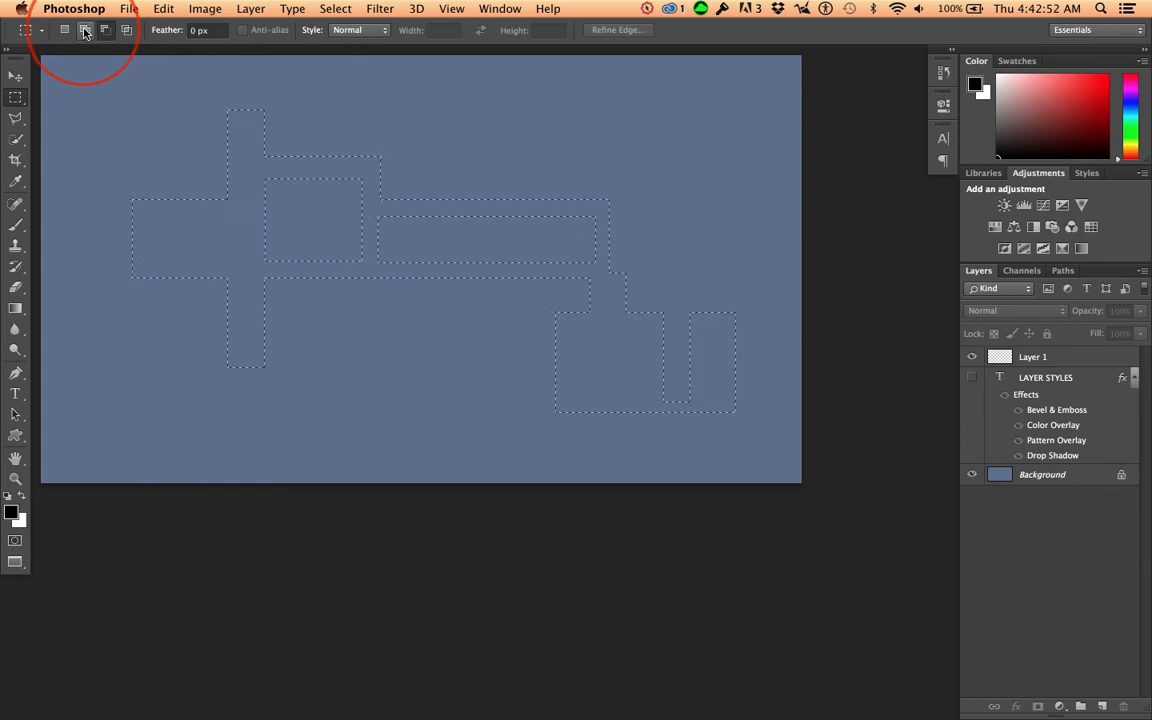
# Step: Extend the selection with a rectangle about 111 by 116 px at its lower-left end and subtract a small rectangle from its left block
pyautogui.click(120, 250)
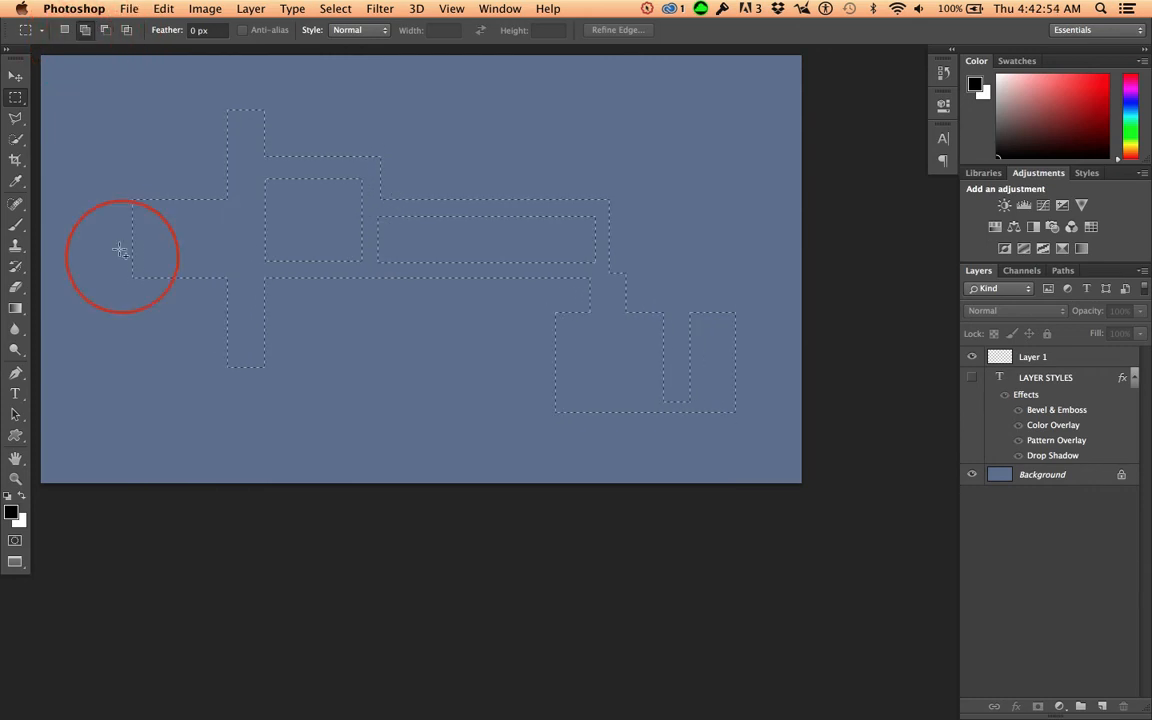
pyautogui.moveTo(113, 257); pyautogui.dragTo(166, 310)
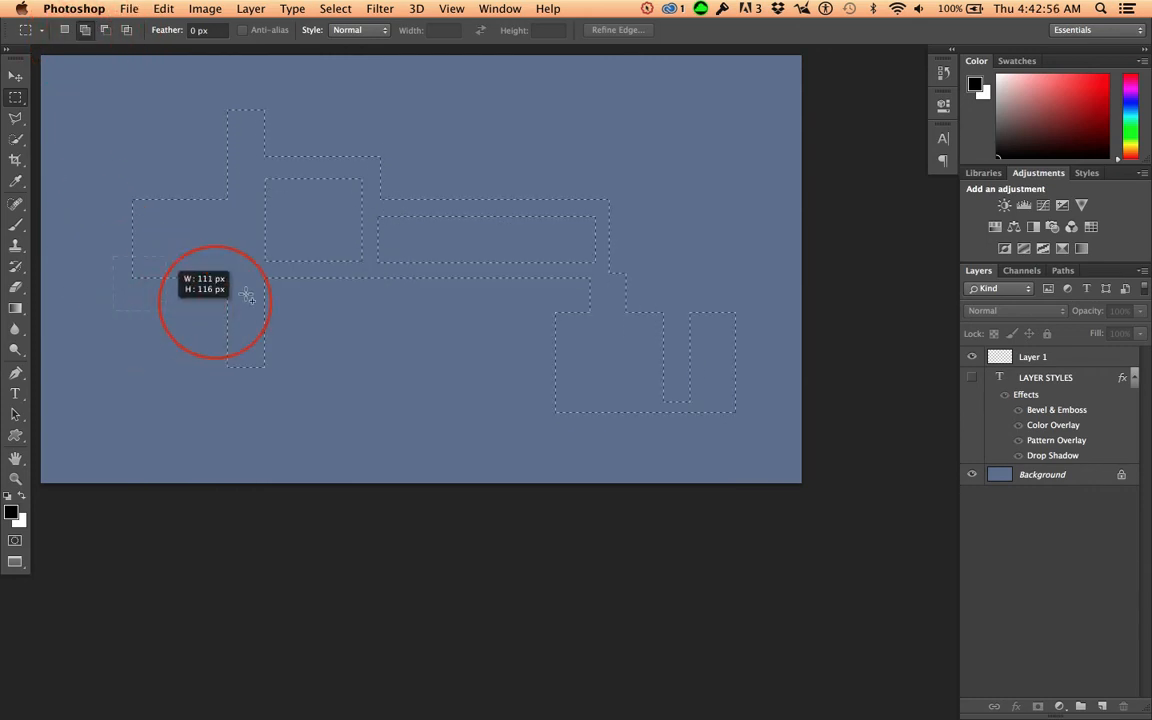
pyautogui.click(105, 29)
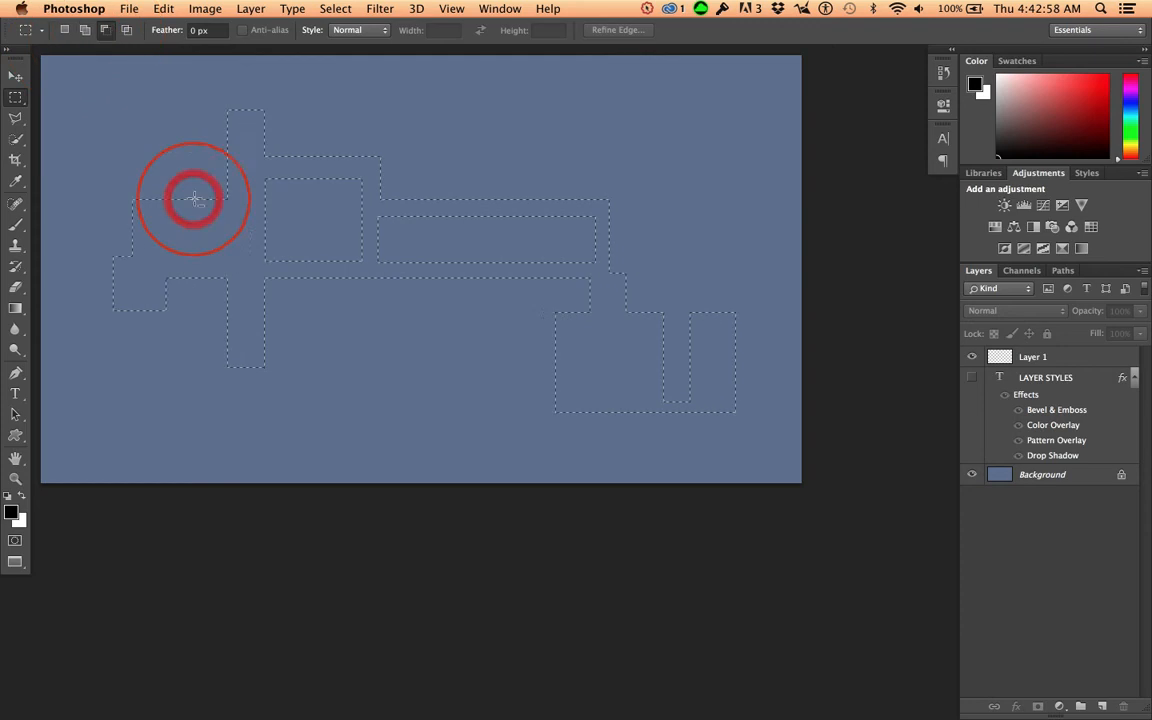
pyautogui.moveTo(174, 220); pyautogui.dragTo(210, 246)
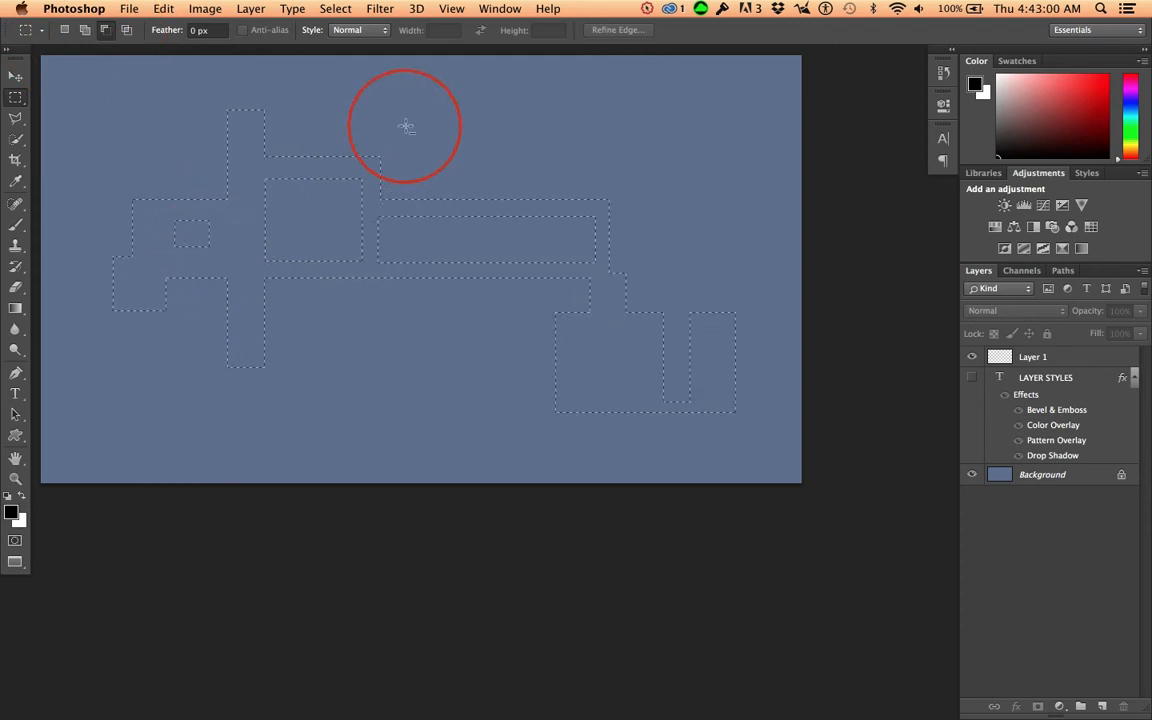
# Step: Add a Drop Shadow style to Layer 1 and fill the selection with the white background colour
pyautogui.click(15, 76)
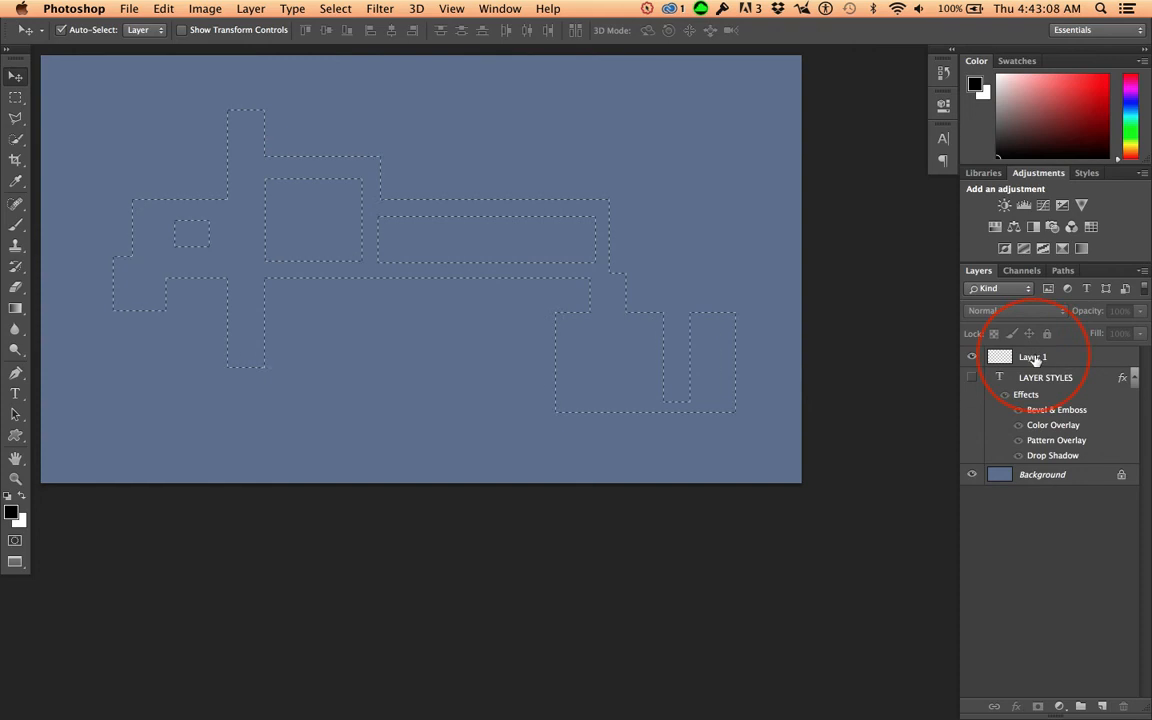
pyautogui.doubleClick(1120, 362)
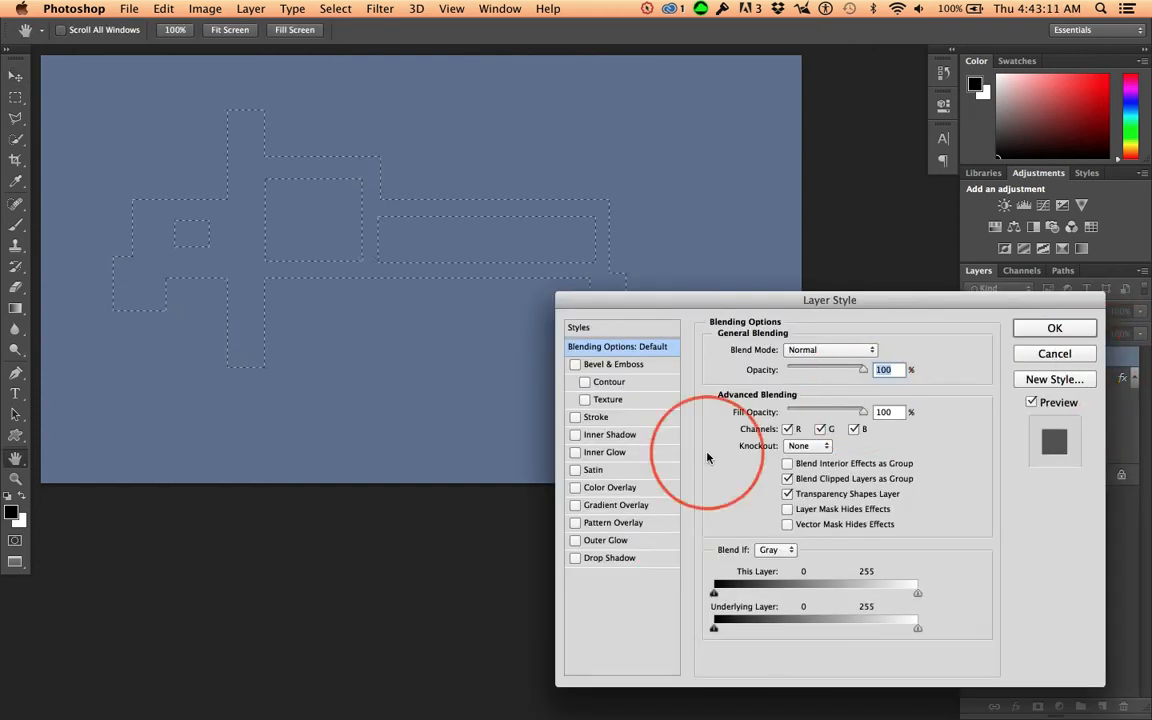
pyautogui.click(609, 557)
pyautogui.click(1052, 330)
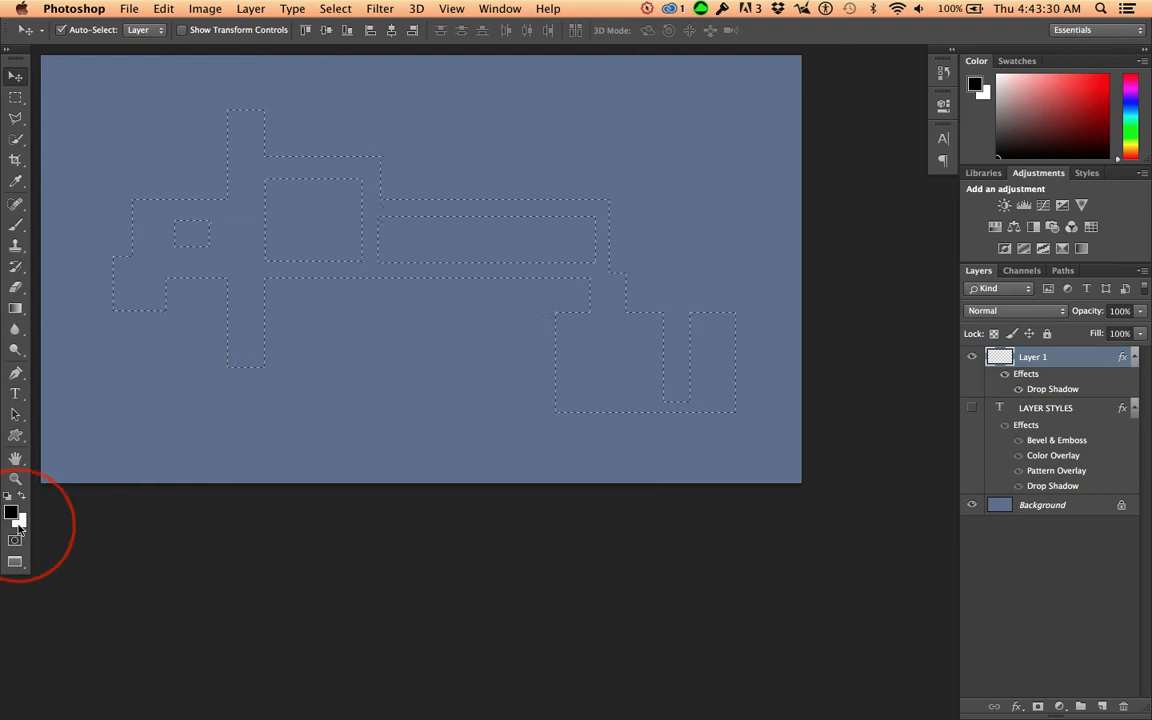
pyautogui.press('super+BackSpace')
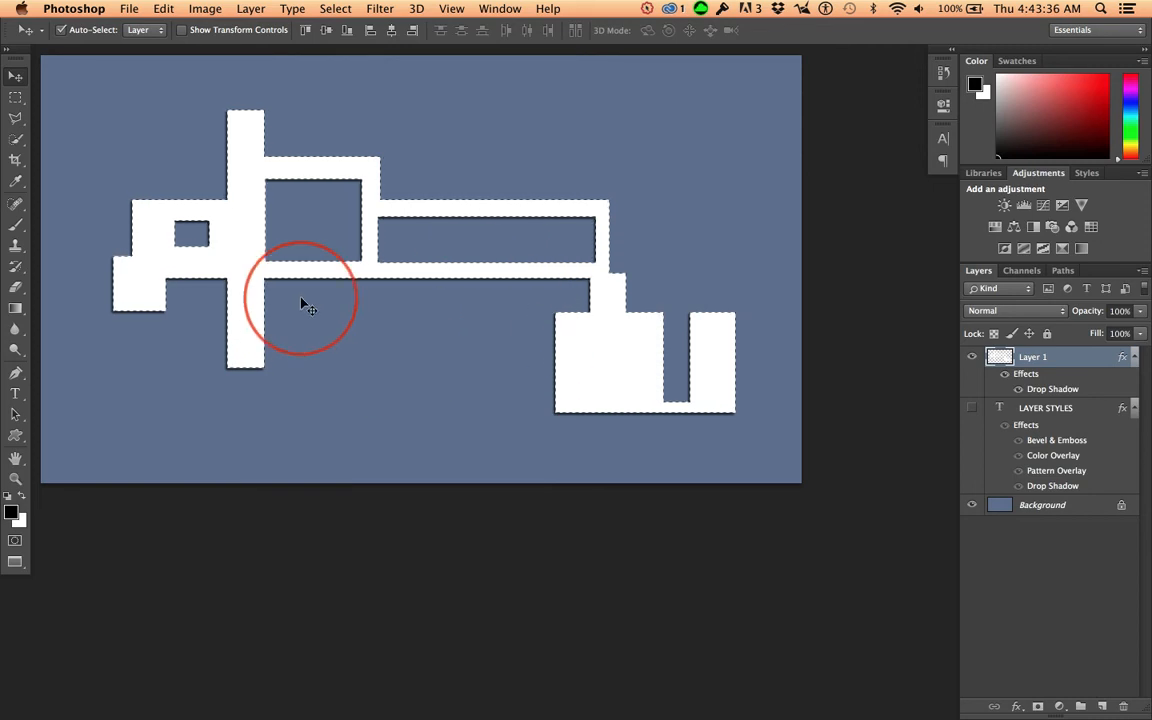
# Step: Offset Layer 1's drop shadow toward the lower left at a 51° angle and a distance of 33 px
pyautogui.doubleClick(1055, 396)
pyautogui.moveTo(887, 303); pyautogui.dragTo(1033, 347)
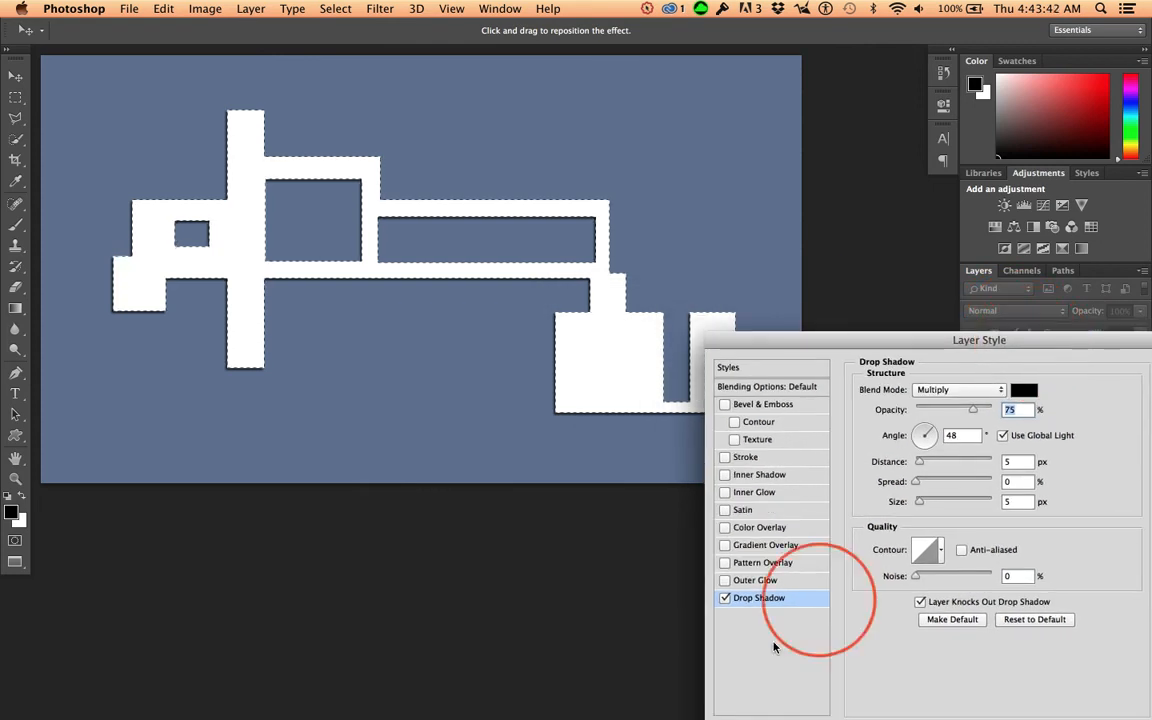
pyautogui.click(177, 348)
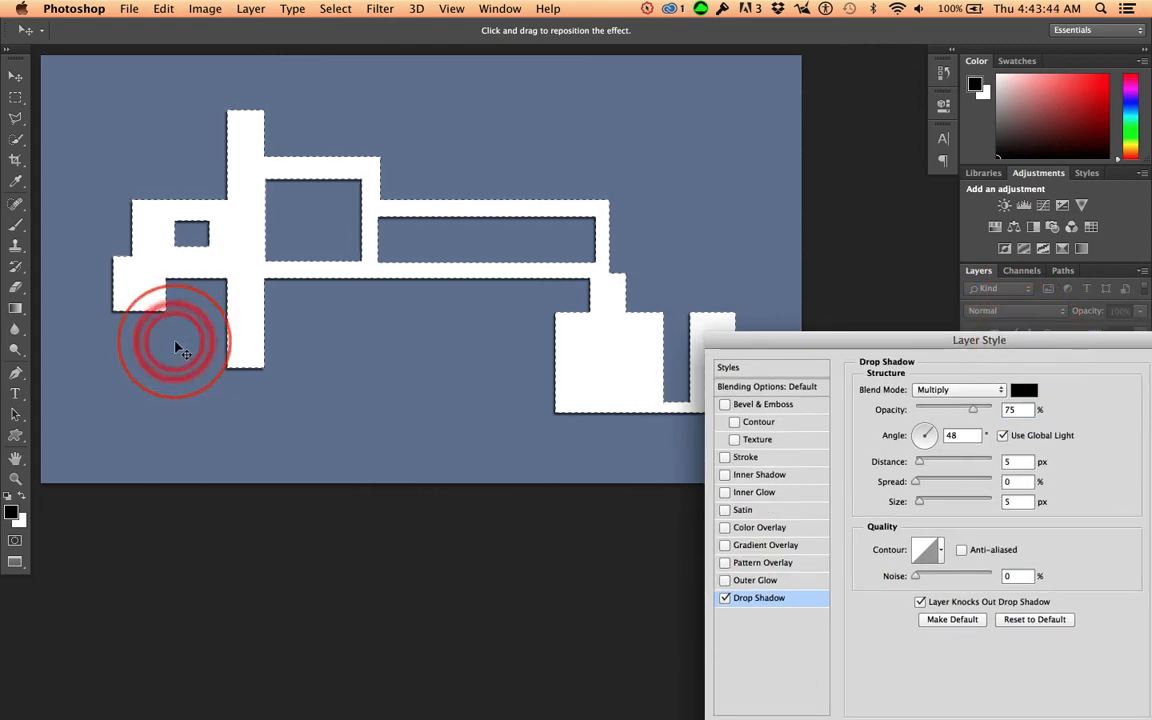
pyautogui.moveTo(177, 348)
pyautogui.mouseDown()
pyautogui.moveTo(144, 368)
pyautogui.moveTo(172, 365)
pyautogui.moveTo(159, 350)
pyautogui.moveTo(174, 359)
pyautogui.mouseUp()
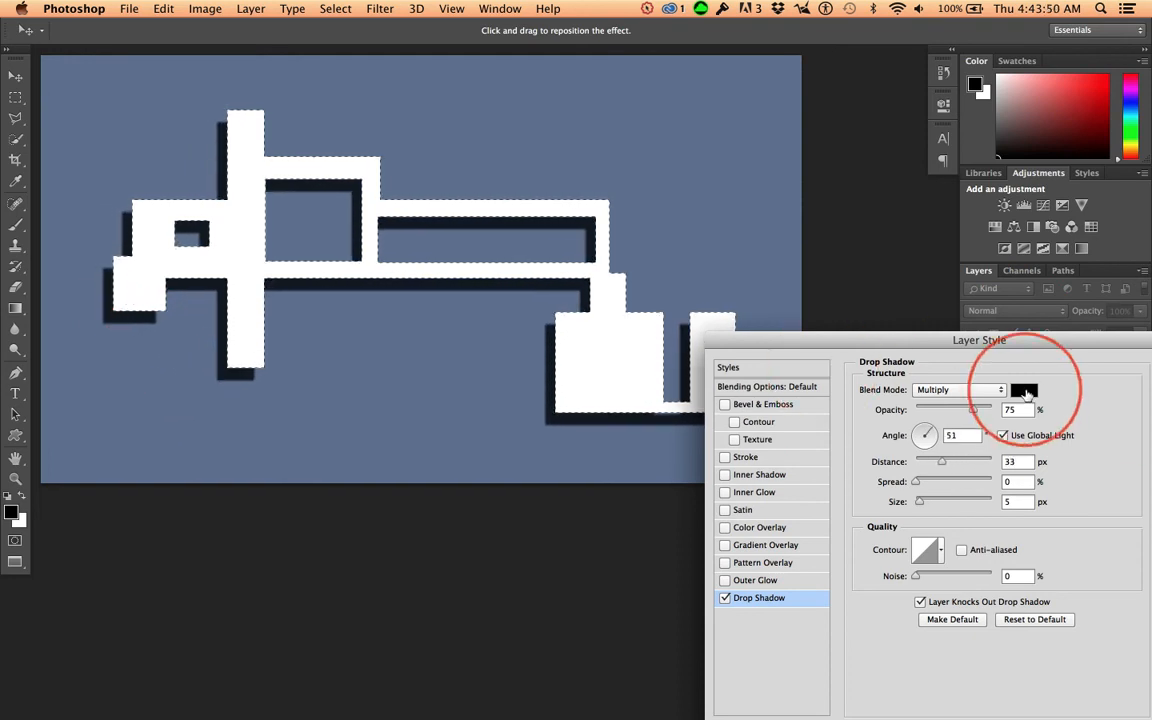
# Step: Set the drop shadow's colour to the canvas's background blue, 6a7897
pyautogui.click(1026, 393)
pyautogui.click(429, 404)
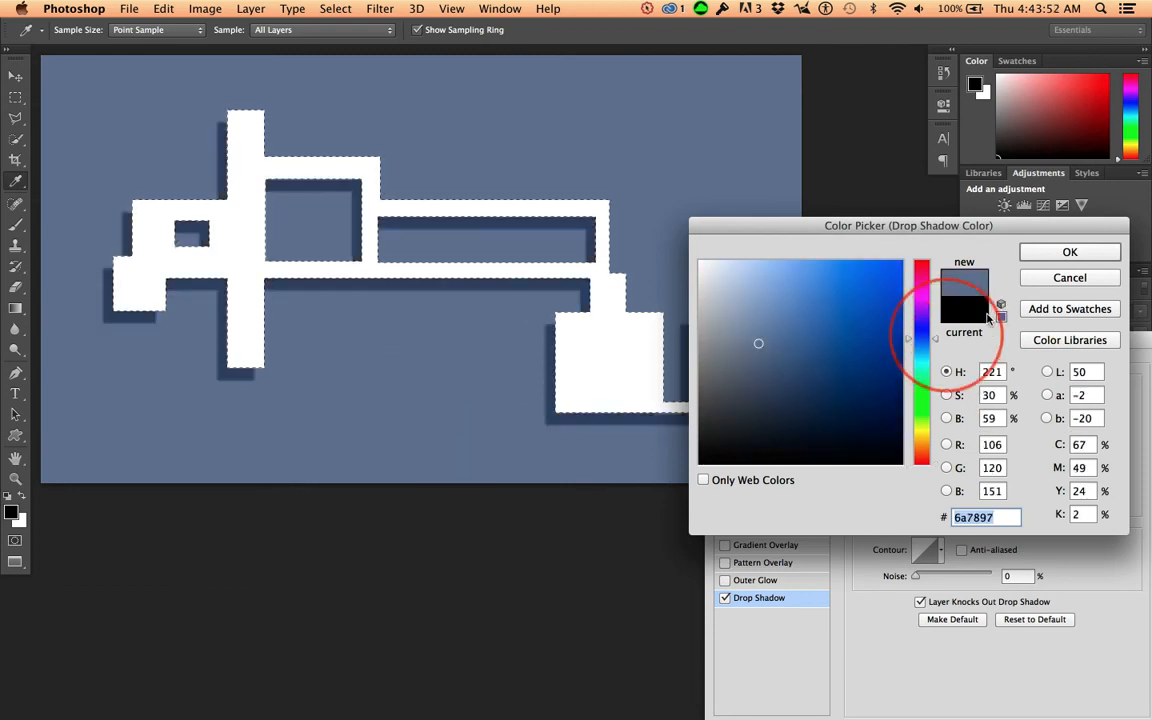
pyautogui.click(1069, 253)
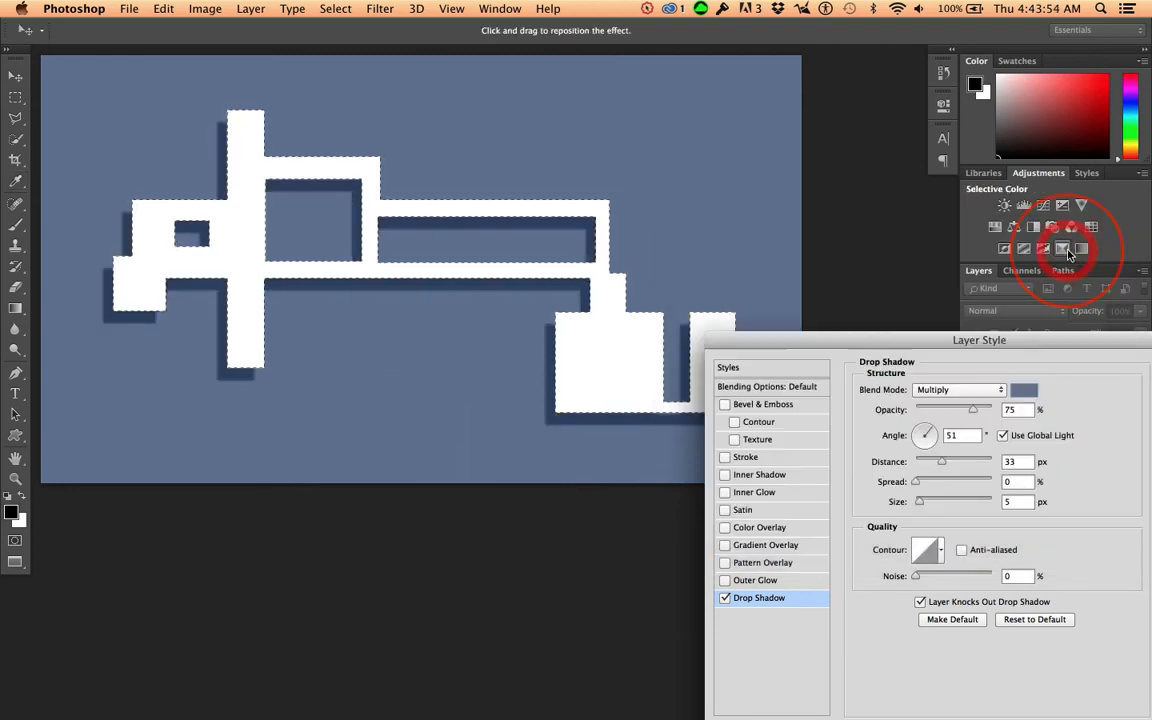
# Step: Set the drop shadow's opacity to 52% and its size to 13 px, and apply the layer style
pyautogui.moveTo(238, 354); pyautogui.dragTo(180, 290)
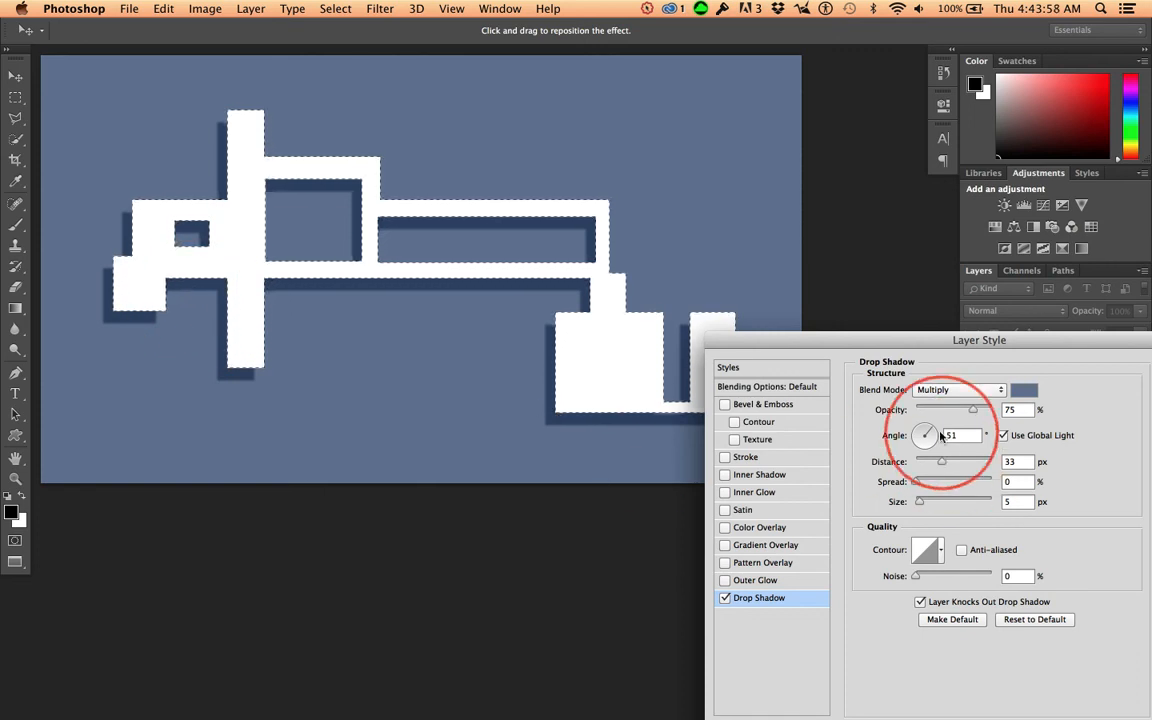
pyautogui.moveTo(960, 410); pyautogui.dragTo(955, 410)
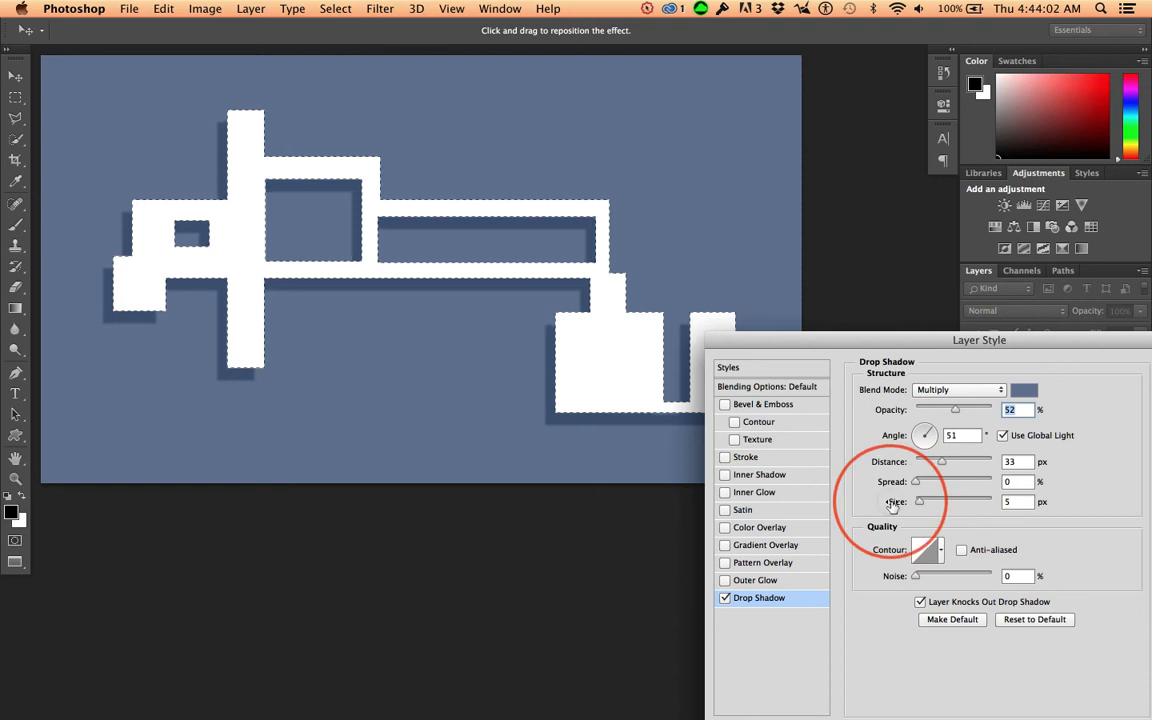
pyautogui.moveTo(889, 501); pyautogui.dragTo(897, 506)
pyautogui.moveTo(1065, 342); pyautogui.dragTo(971, 286)
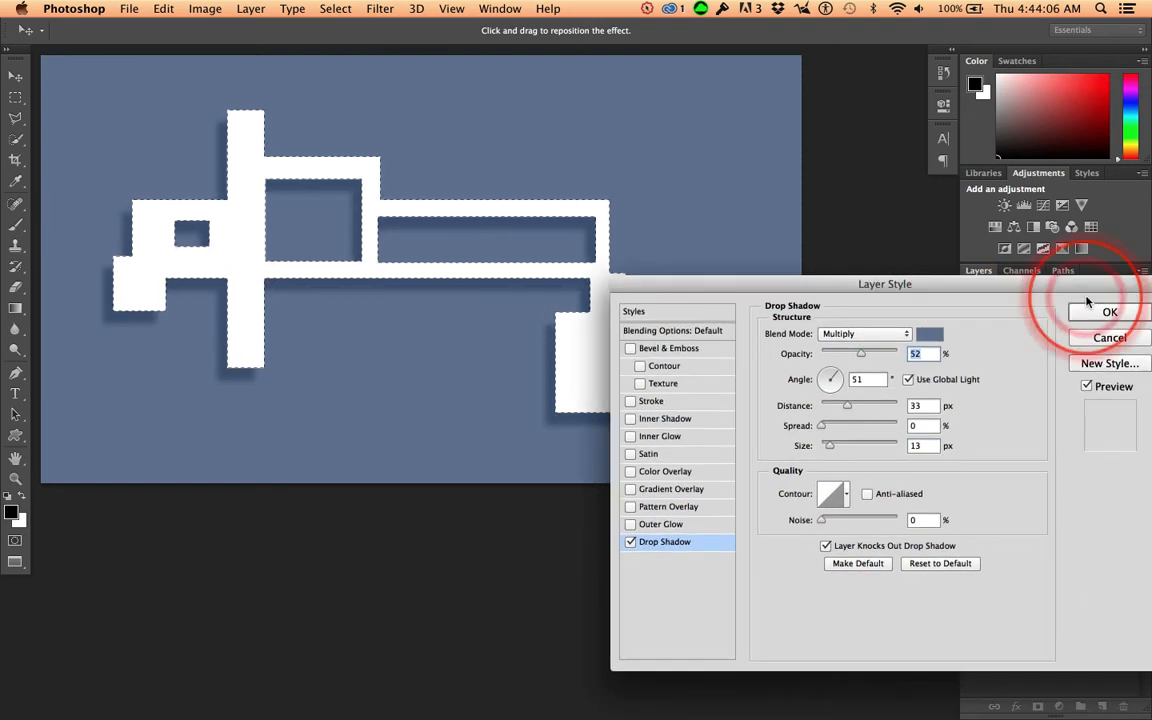
pyautogui.click(1105, 311)
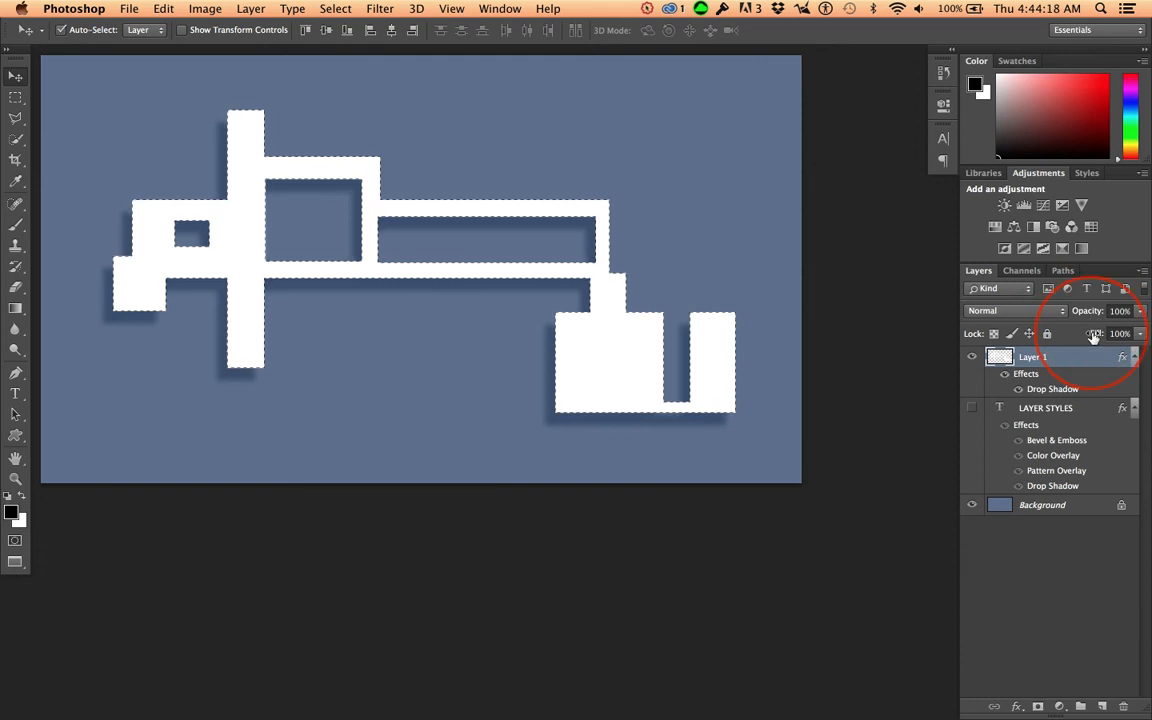
# Step: Set Layer 1's fill to 0% and hide the selection edges
pyautogui.moveTo(1094, 336); pyautogui.dragTo(836, 329)
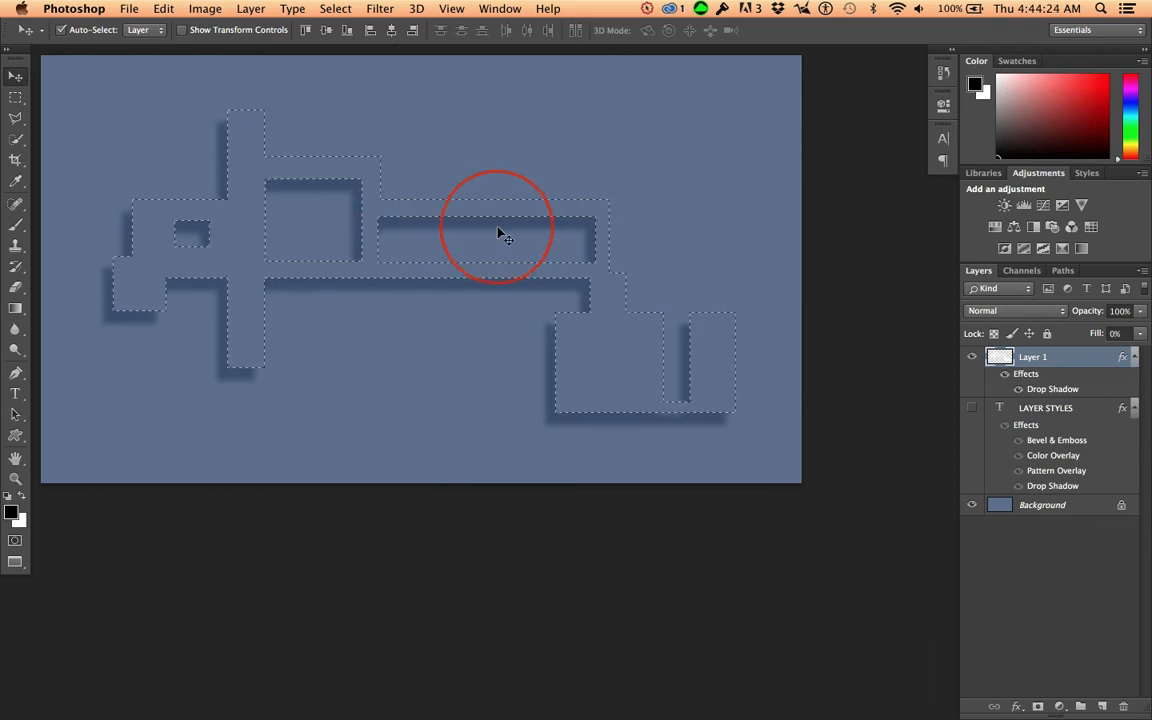
pyautogui.press('super+h')
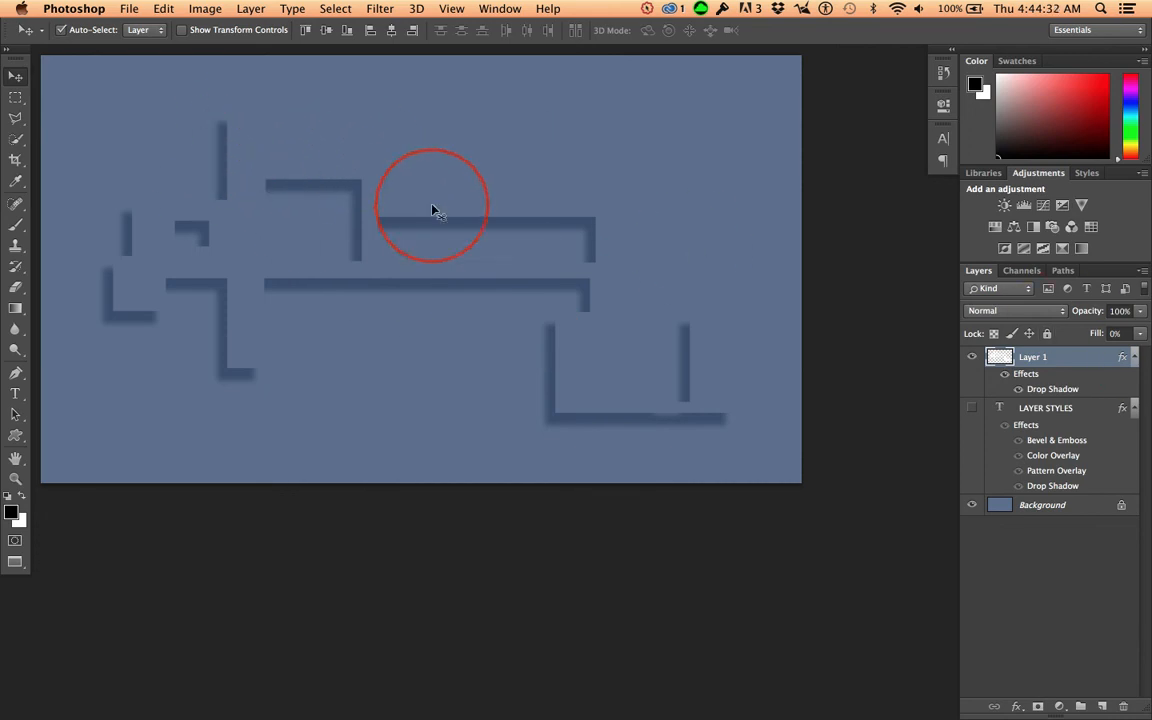
# Step: Add an Outer Glow style to Layer 1
pyautogui.doubleClick(1030, 376)
pyautogui.moveTo(432, 113); pyautogui.dragTo(749, 354)
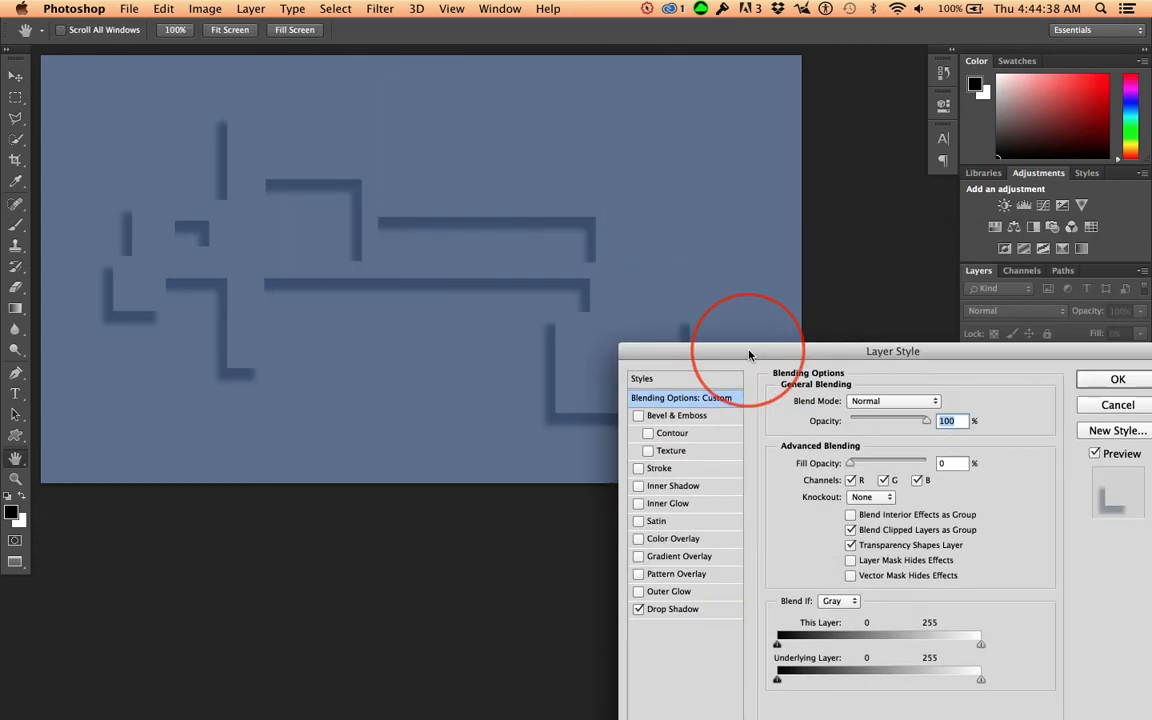
pyautogui.click(668, 592)
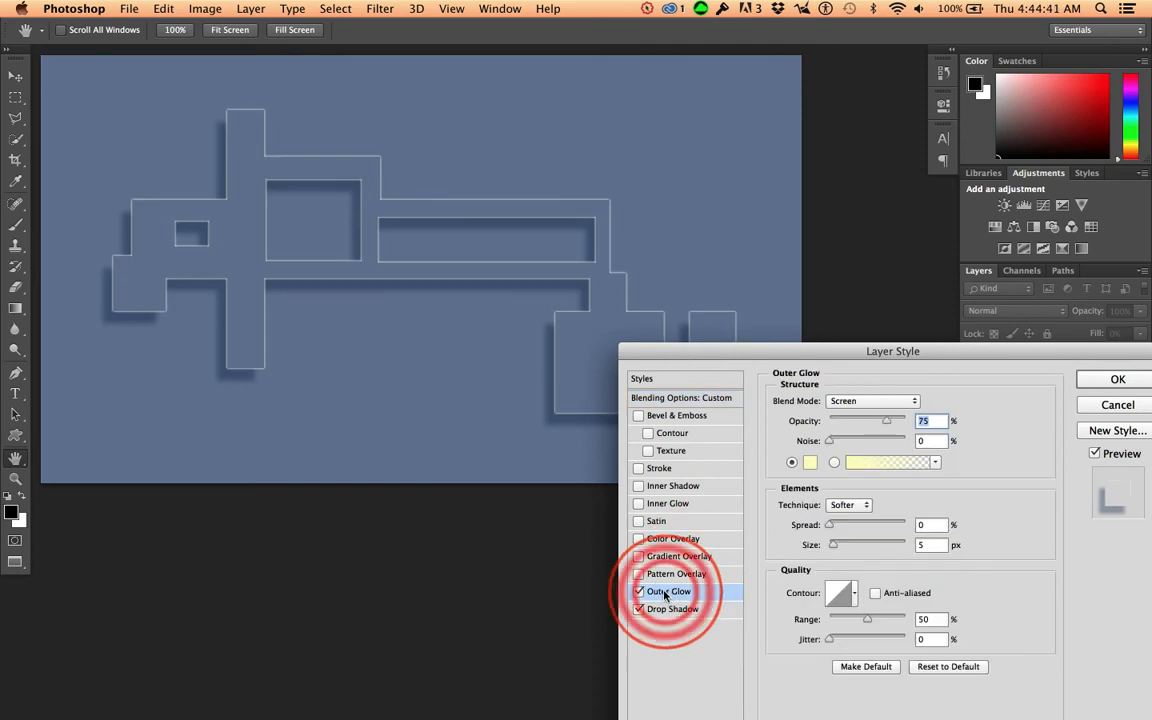
# Step: Sample the background blue for the outer glow, darken it to 202530, and apply the layer style
pyautogui.click(810, 466)
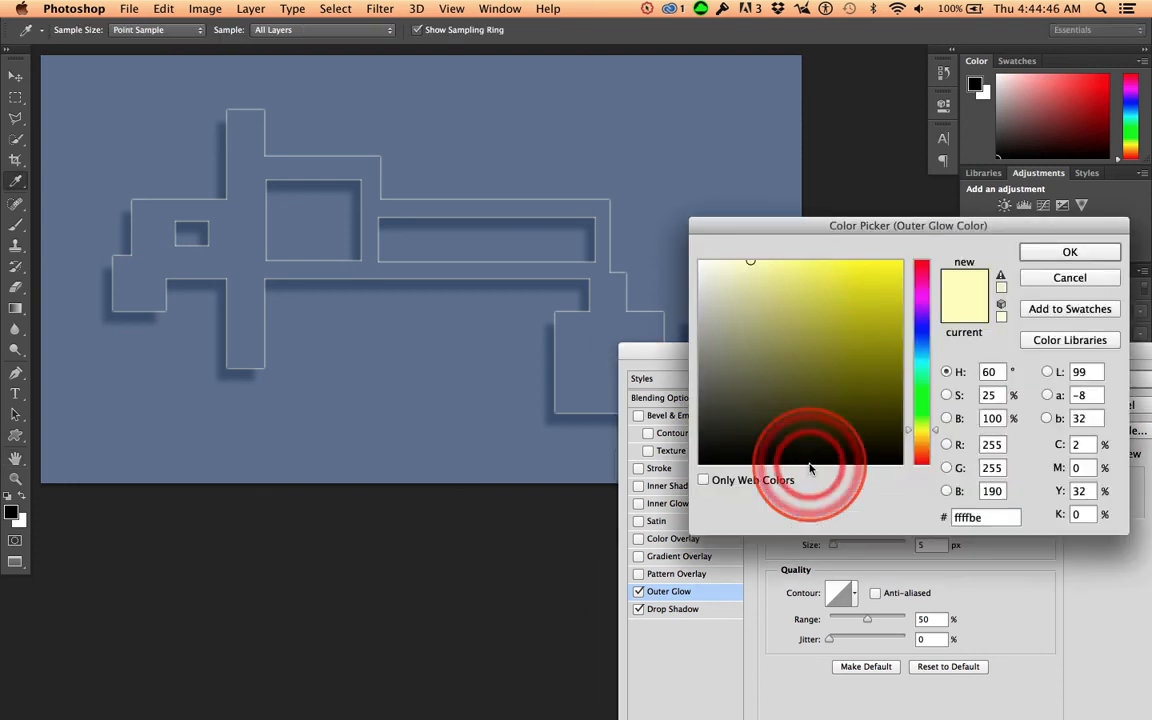
pyautogui.click(442, 357)
pyautogui.click(757, 338)
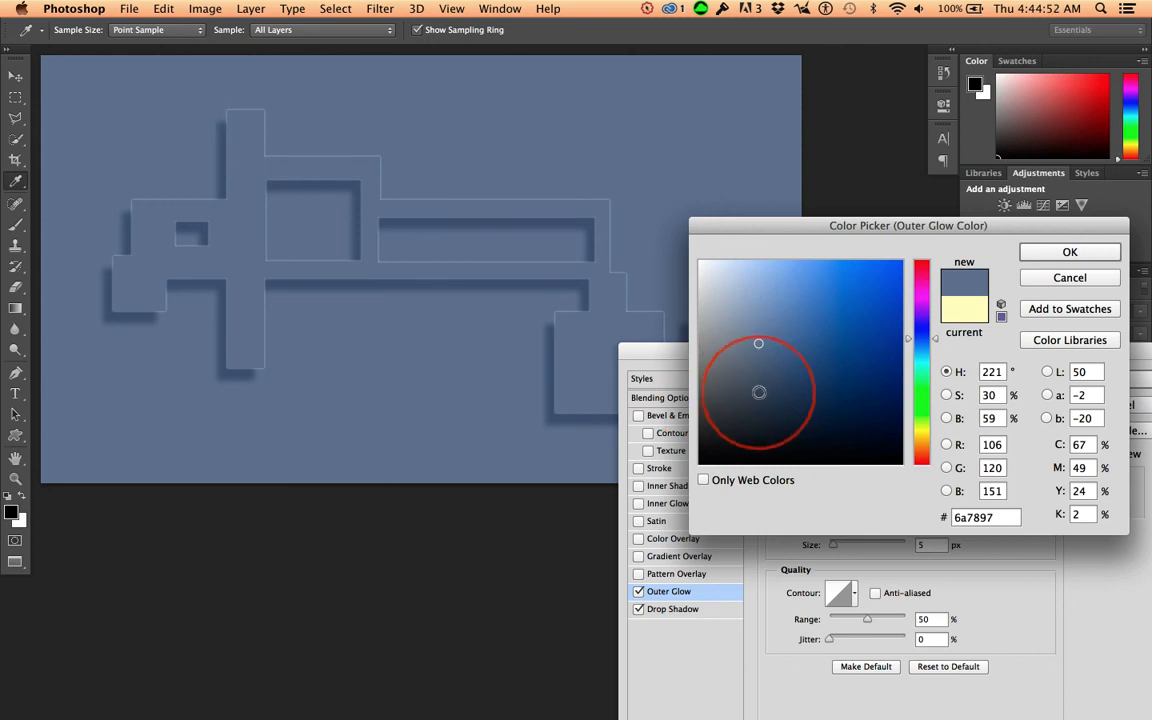
pyautogui.click(761, 388)
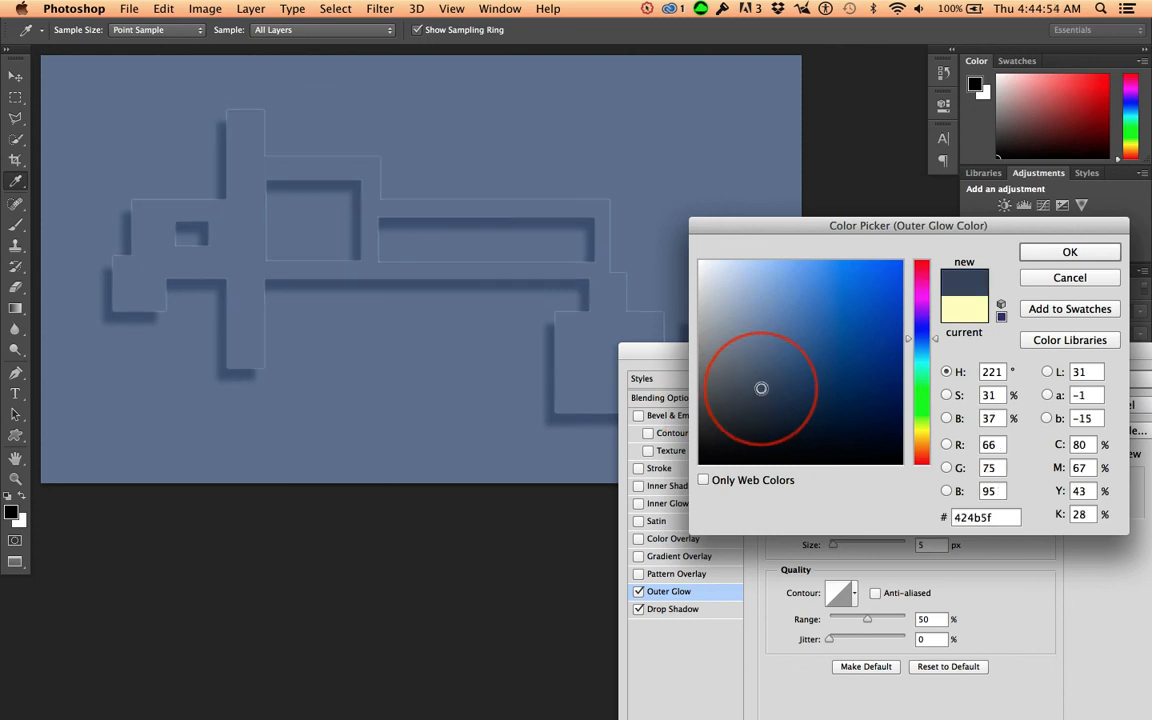
pyautogui.click(767, 426)
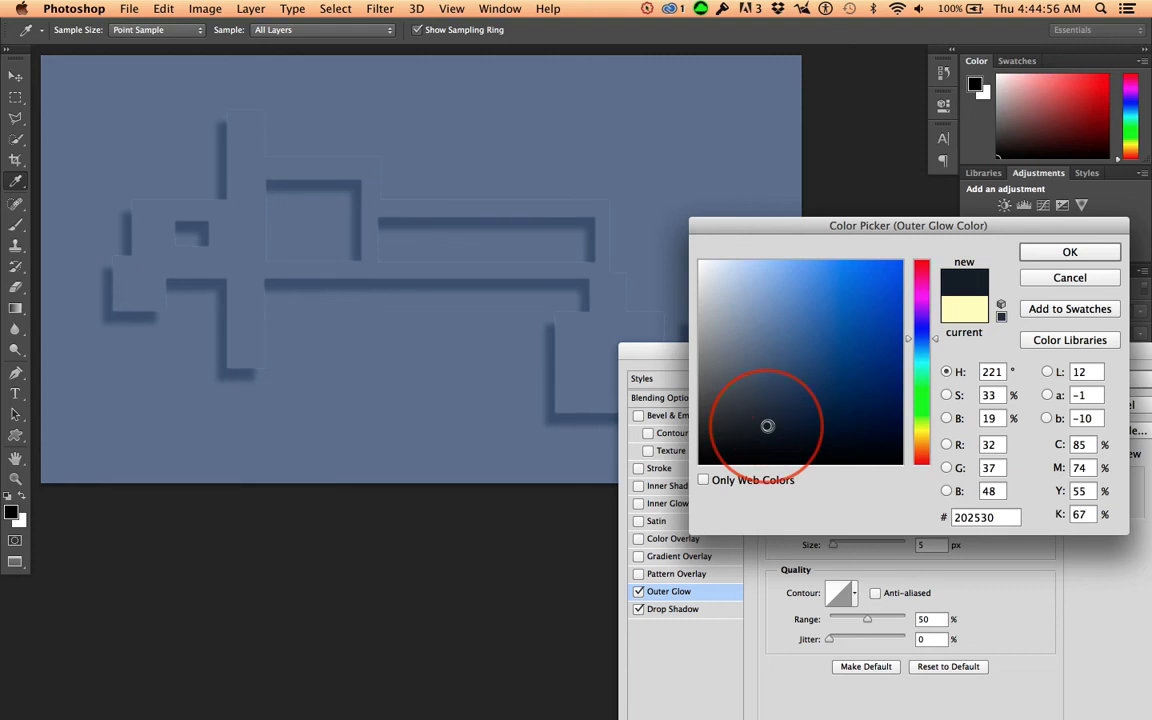
pyautogui.click(1062, 253)
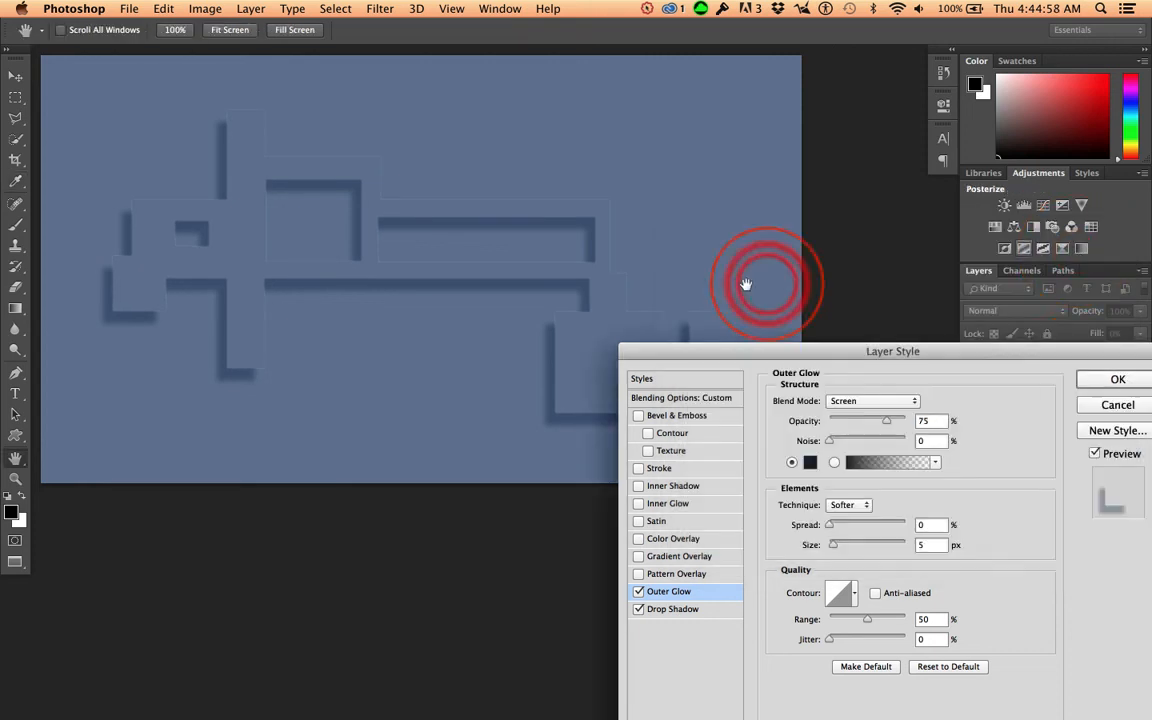
pyautogui.click(1117, 380)
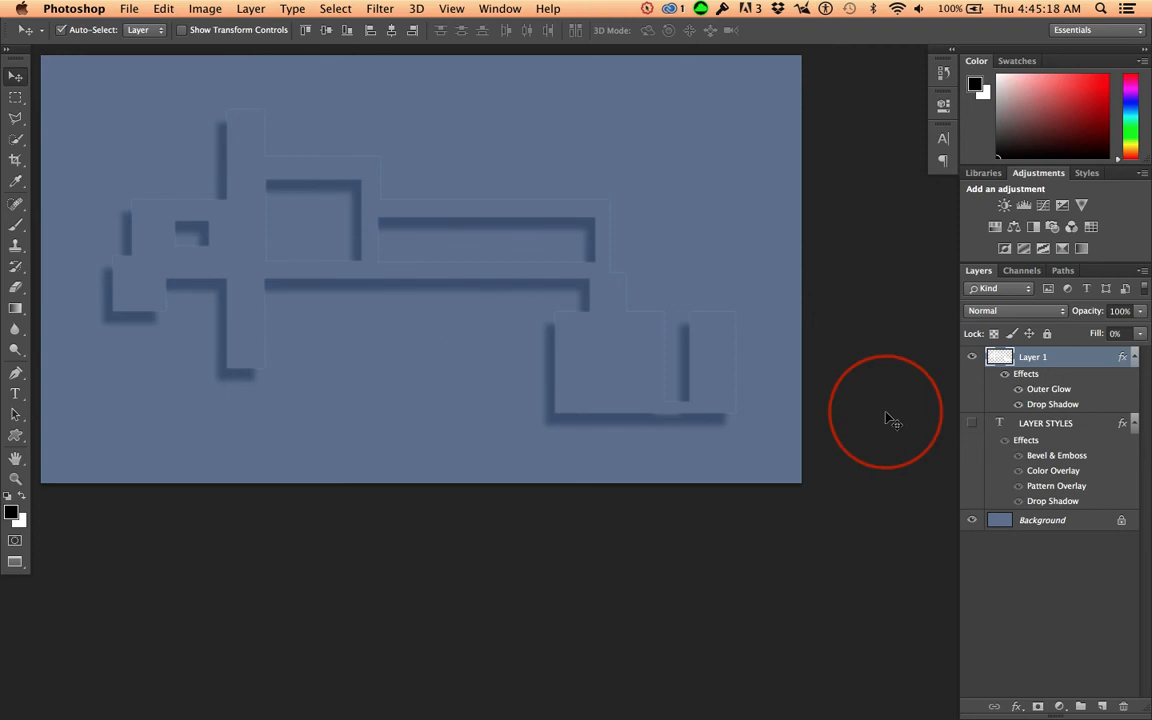
# Step: Show the LAYER STYLES text layer, hide Layer 1, and make the text layer active
pyautogui.click(969, 424)
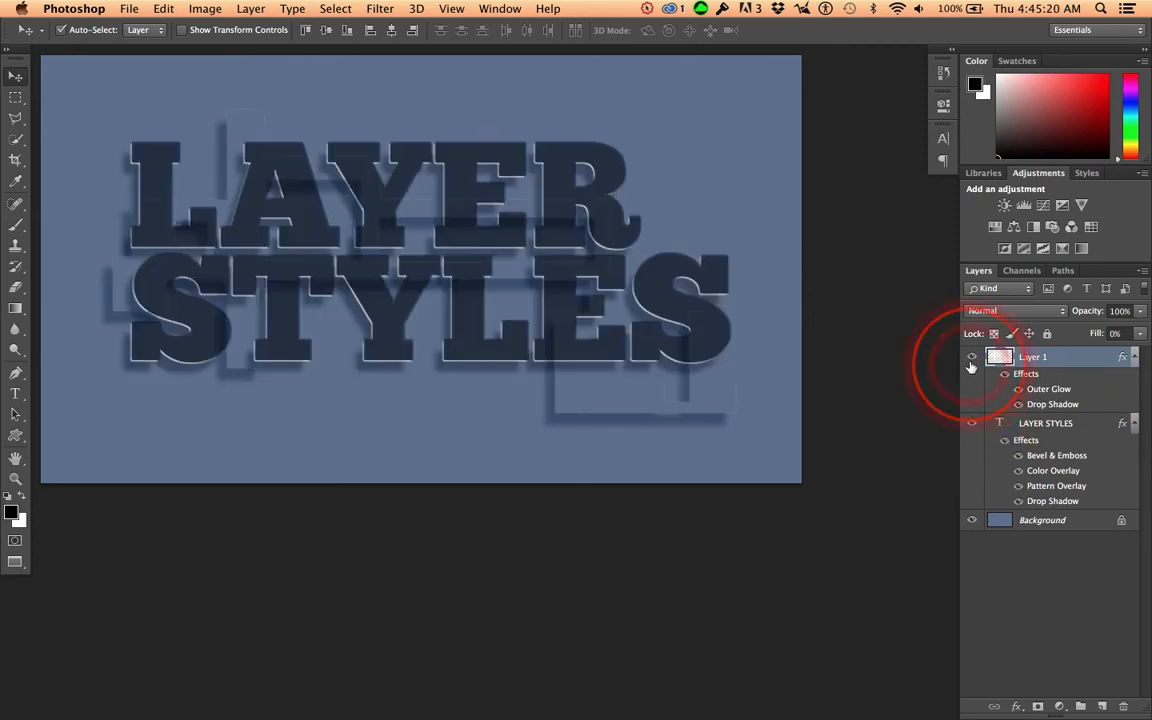
pyautogui.click(969, 358)
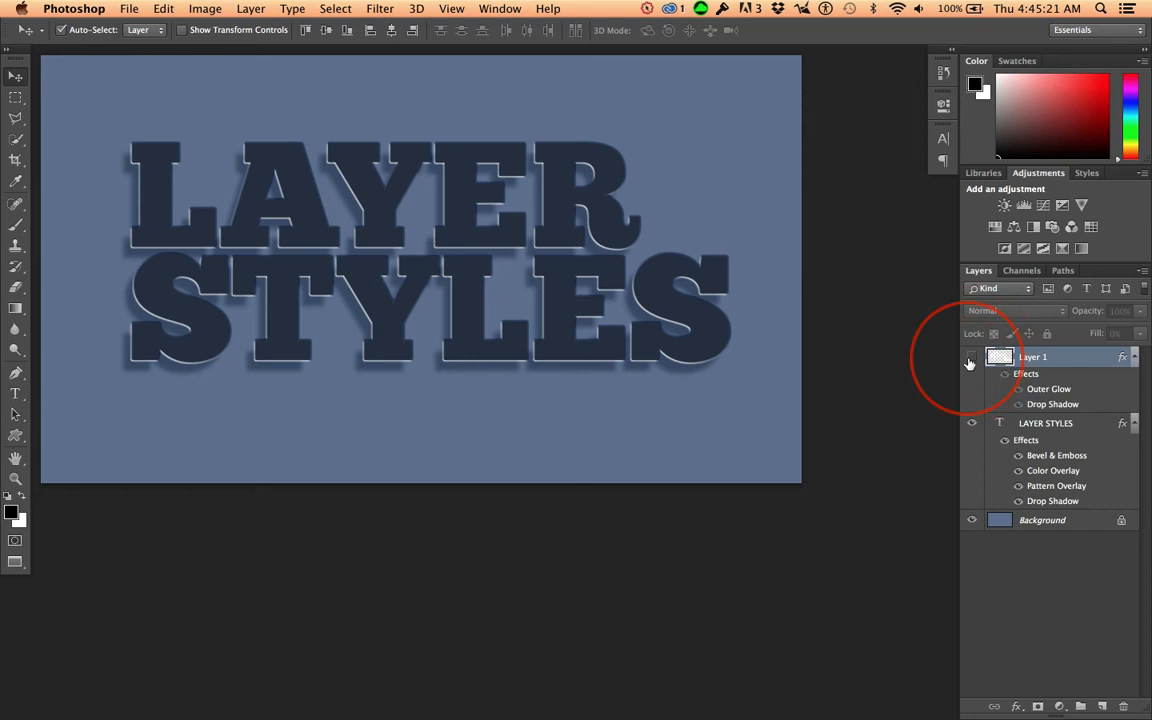
pyautogui.click(1066, 425)
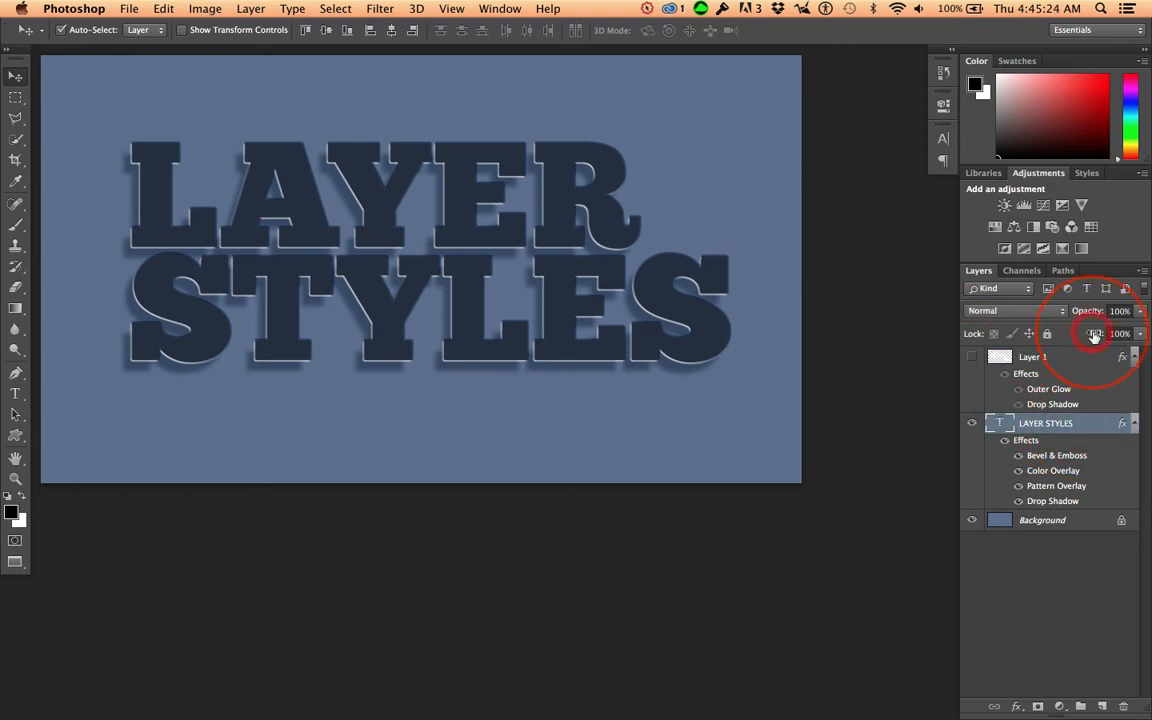
# Step: Try the text layer at 0% fill and switch its Color Overlay effect off and back on
pyautogui.moveTo(1095, 337); pyautogui.dragTo(1006, 336)
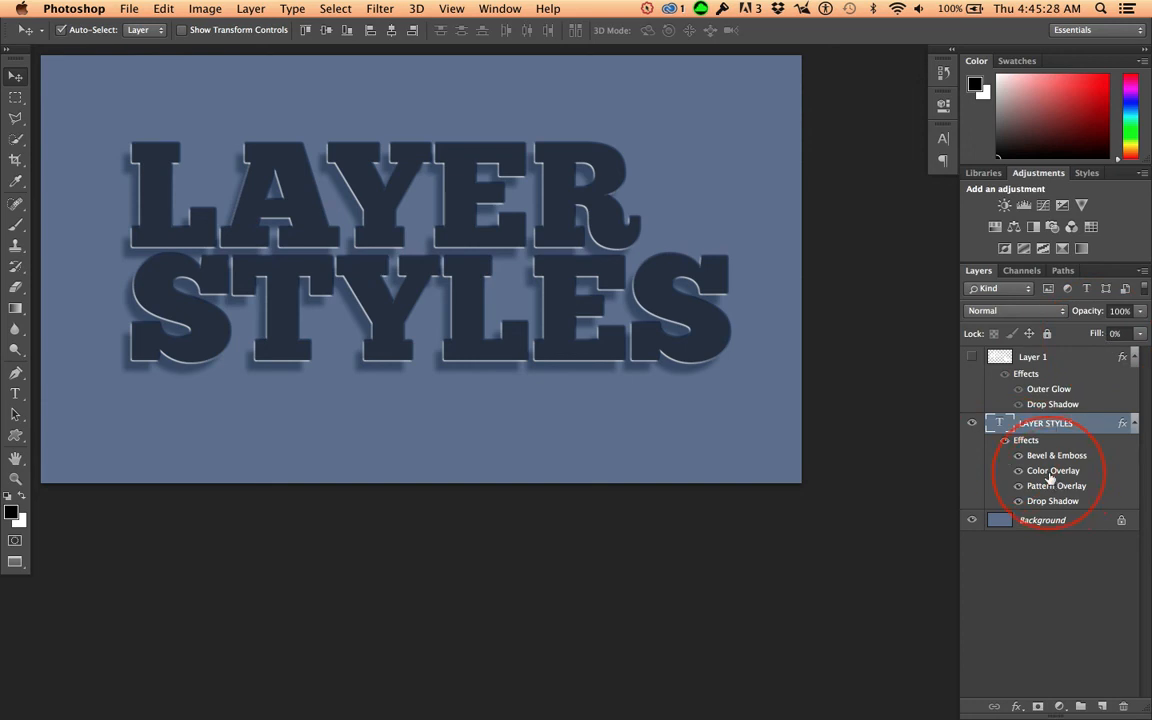
pyautogui.click(1019, 471)
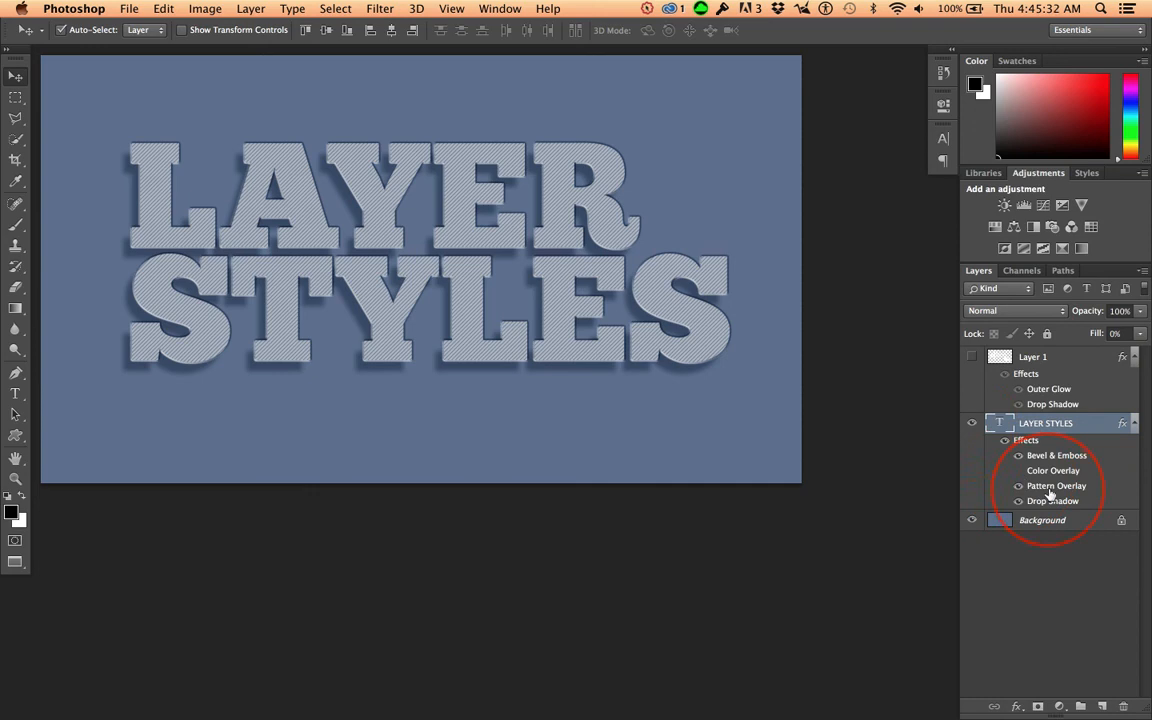
pyautogui.click(1019, 471)
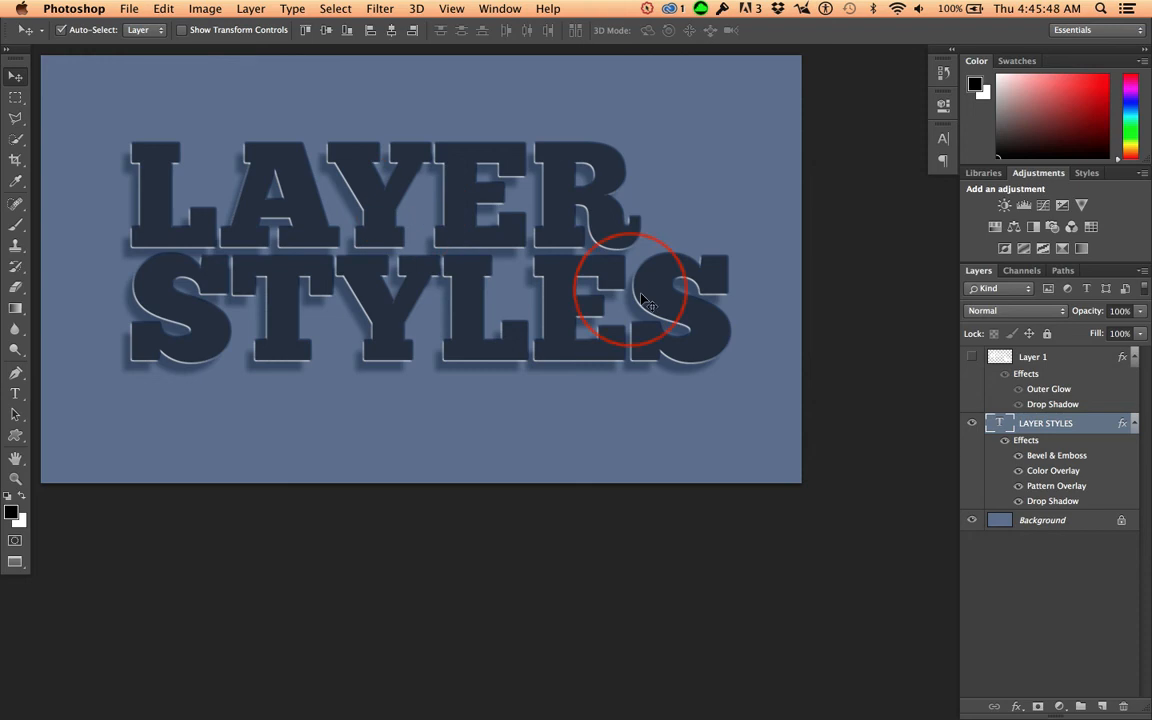
# Step: Hide the text layer's Color Overlay, Pattern Overlay and Drop Shadow effects
pyautogui.click(1019, 472)
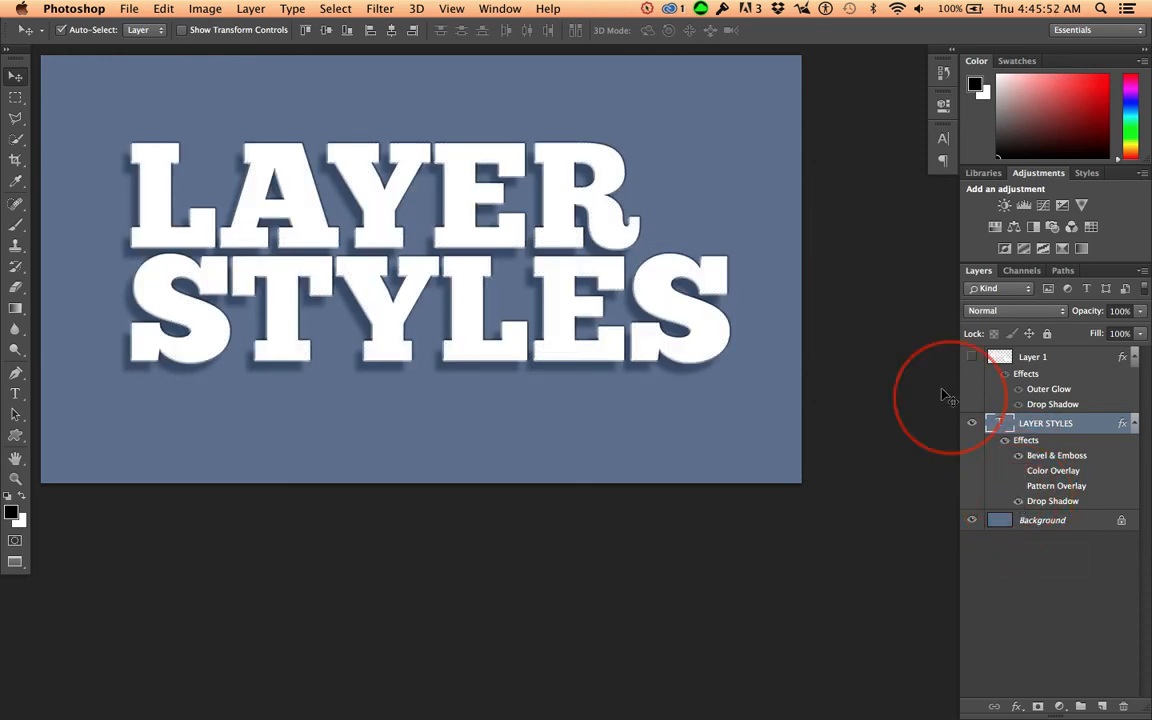
pyautogui.click(1019, 500)
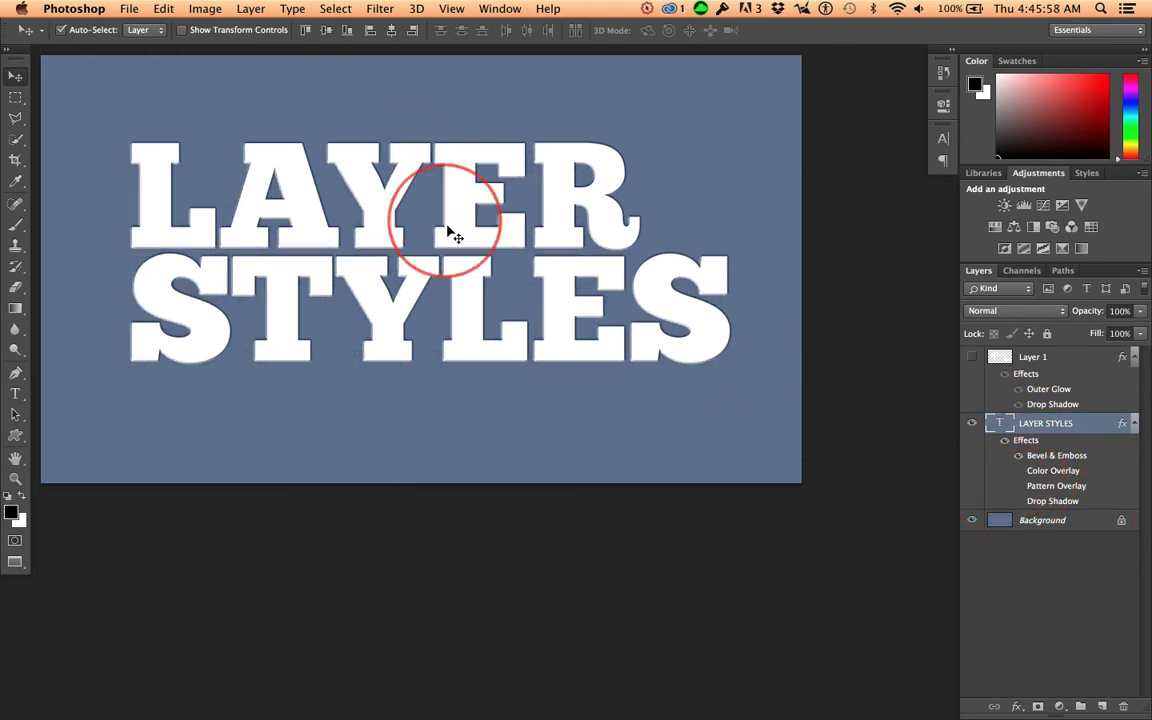
# Step: Open the text layer's Bevel & Emboss settings and turn off its Contour and Texture options
pyautogui.doubleClick(1055, 462)
pyautogui.moveTo(490, 116); pyautogui.dragTo(857, 378)
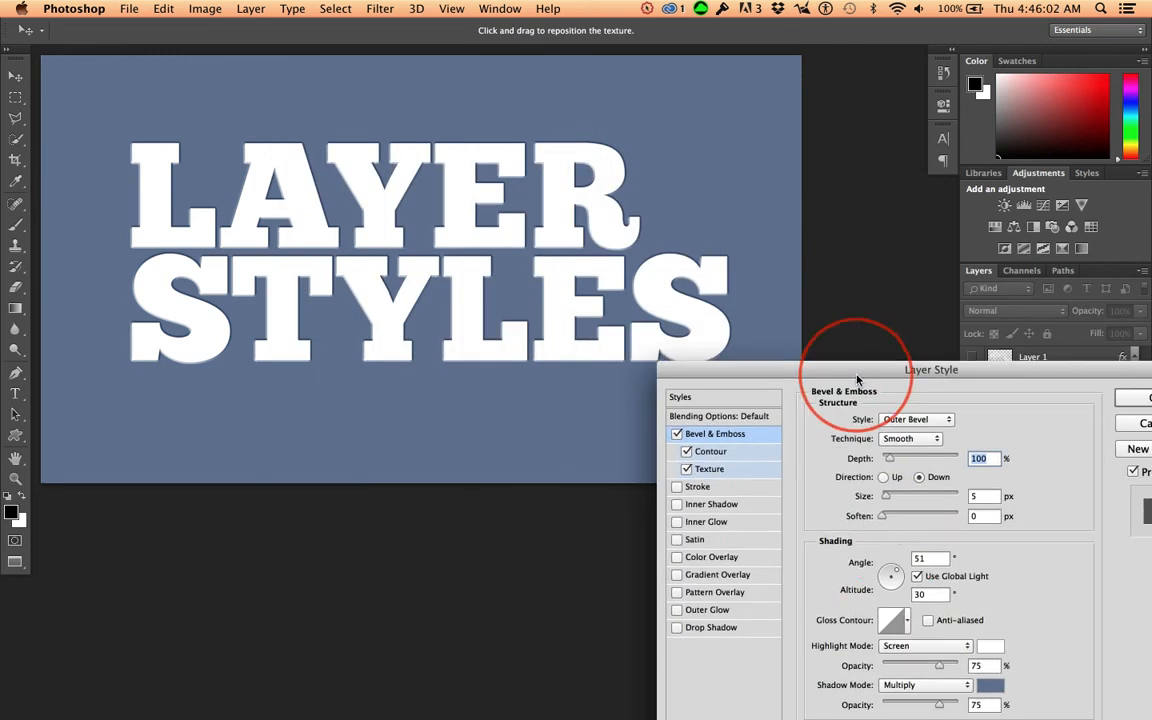
pyautogui.click(687, 470)
pyautogui.click(686, 452)
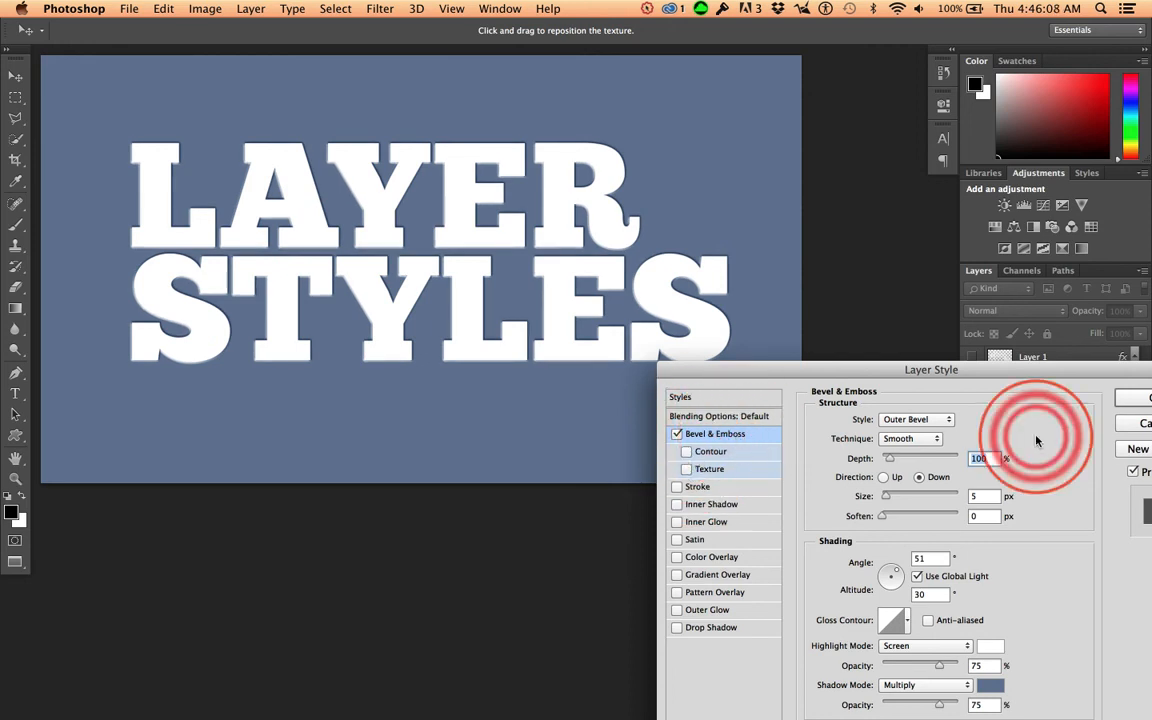
# Step: Set the text layer's bevel style to Inner Bevel with the Chisel Hard technique and apply the layer style
pyautogui.click(918, 419)
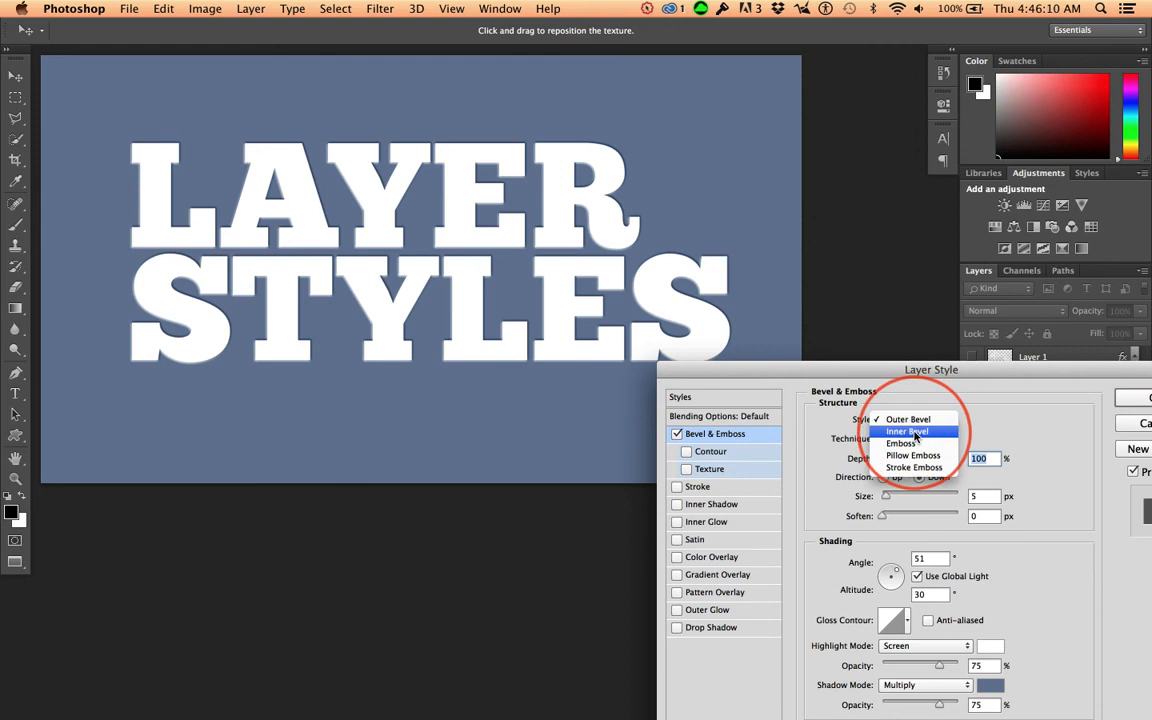
pyautogui.click(914, 434)
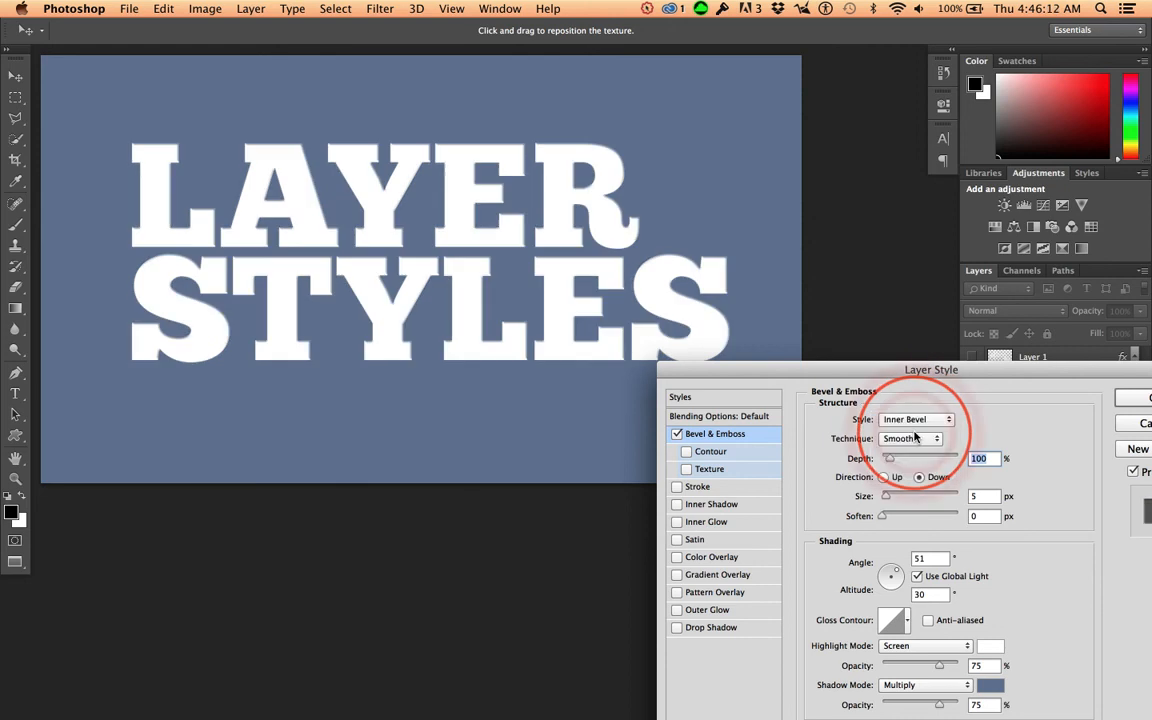
pyautogui.click(914, 440)
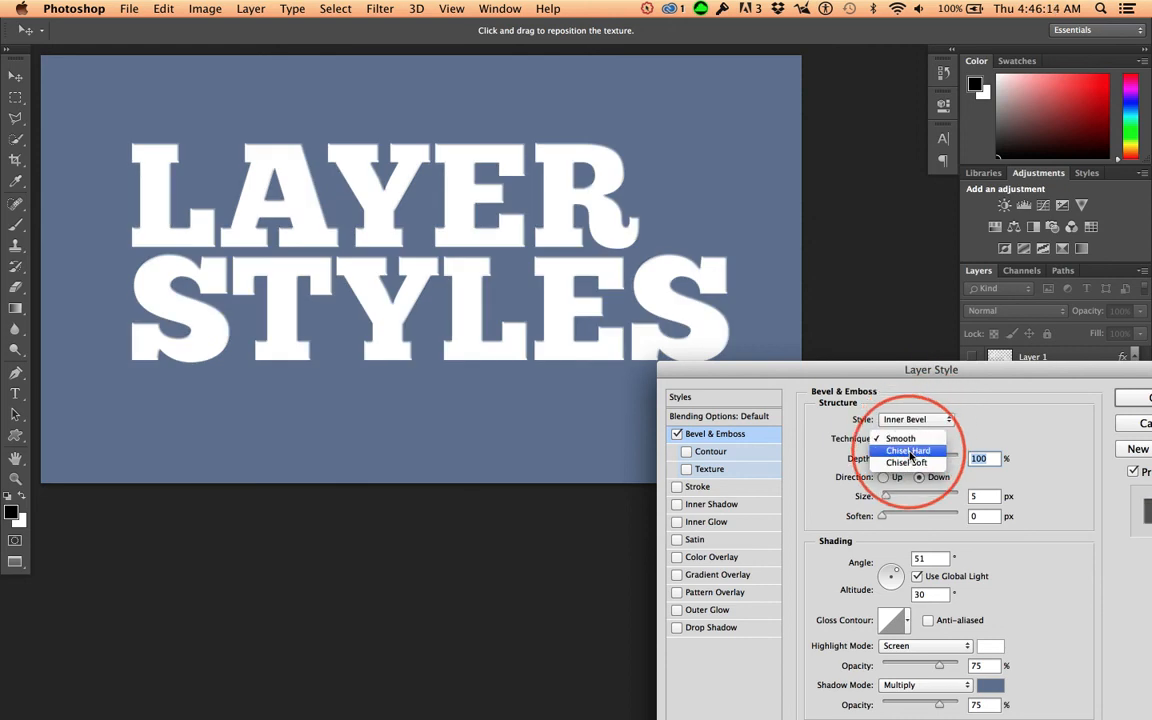
pyautogui.click(908, 450)
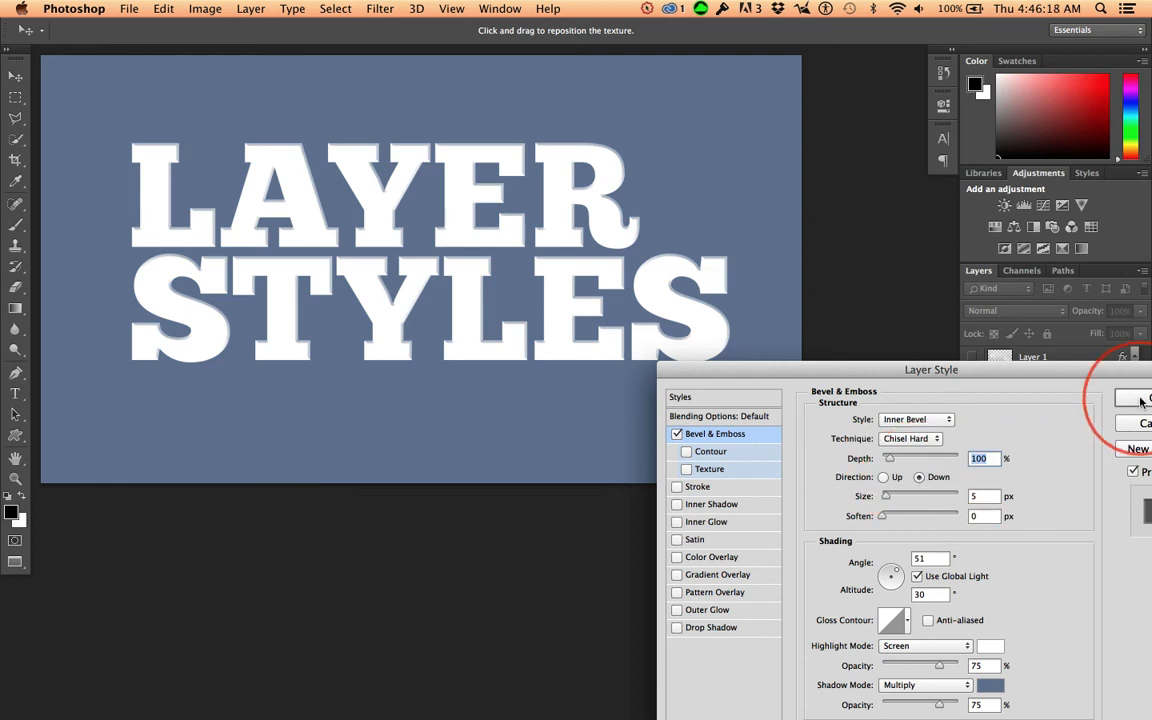
pyautogui.click(1141, 400)
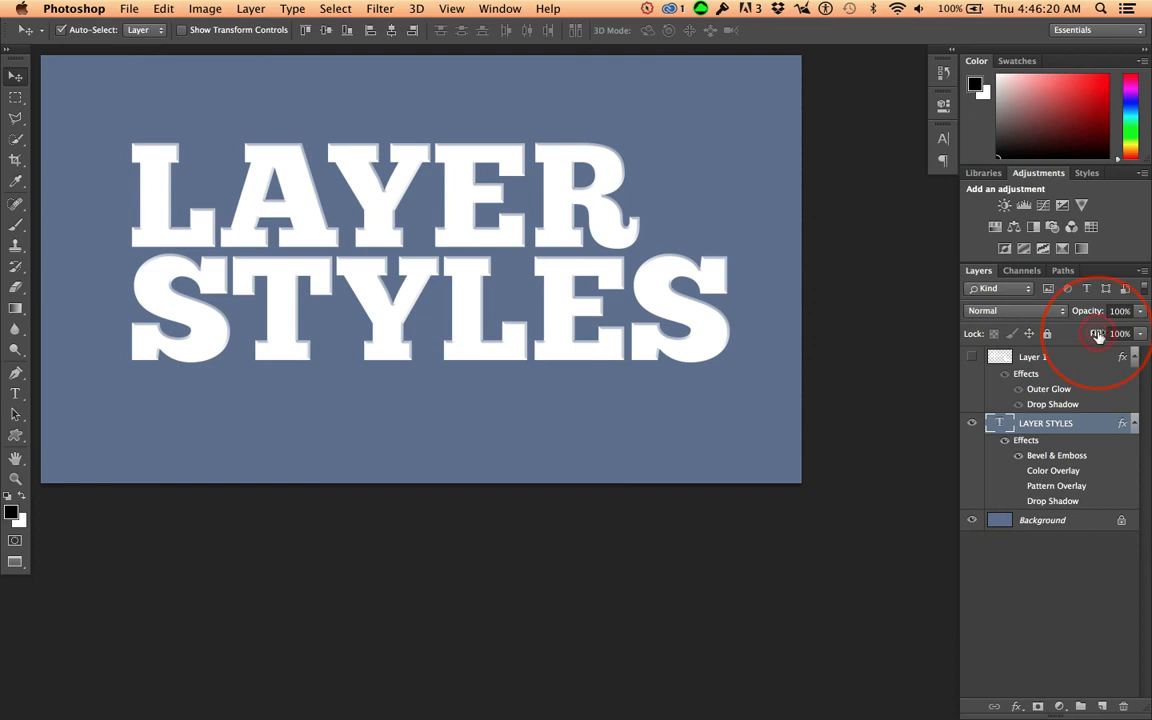
# Step: Set the text layer's fill to 0%, and try its opacity at 0% before raising it to about 86%
pyautogui.moveTo(948, 326); pyautogui.dragTo(946, 326)
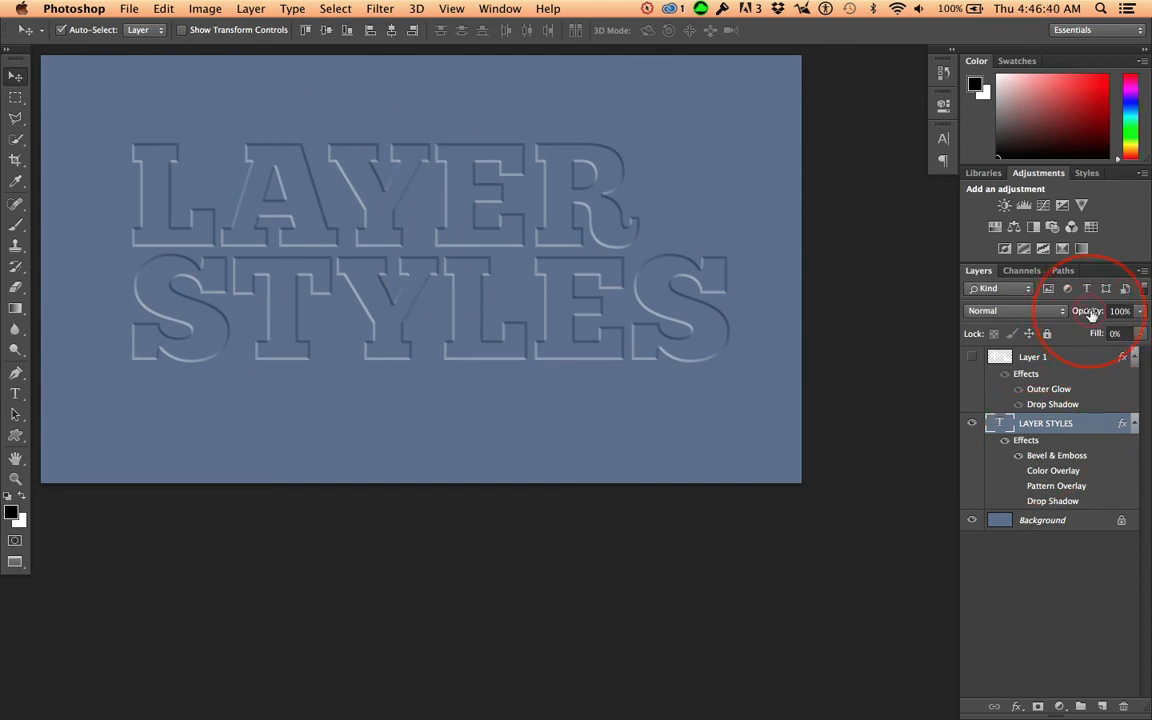
pyautogui.press('Return')
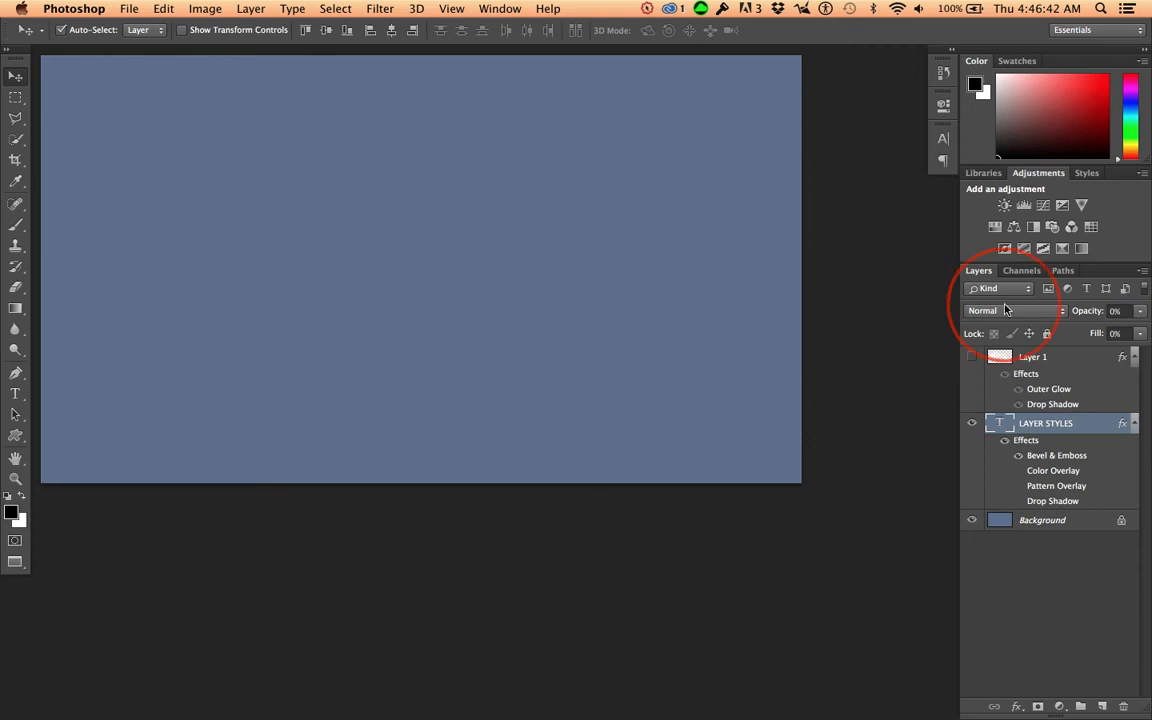
pyautogui.press('Return')
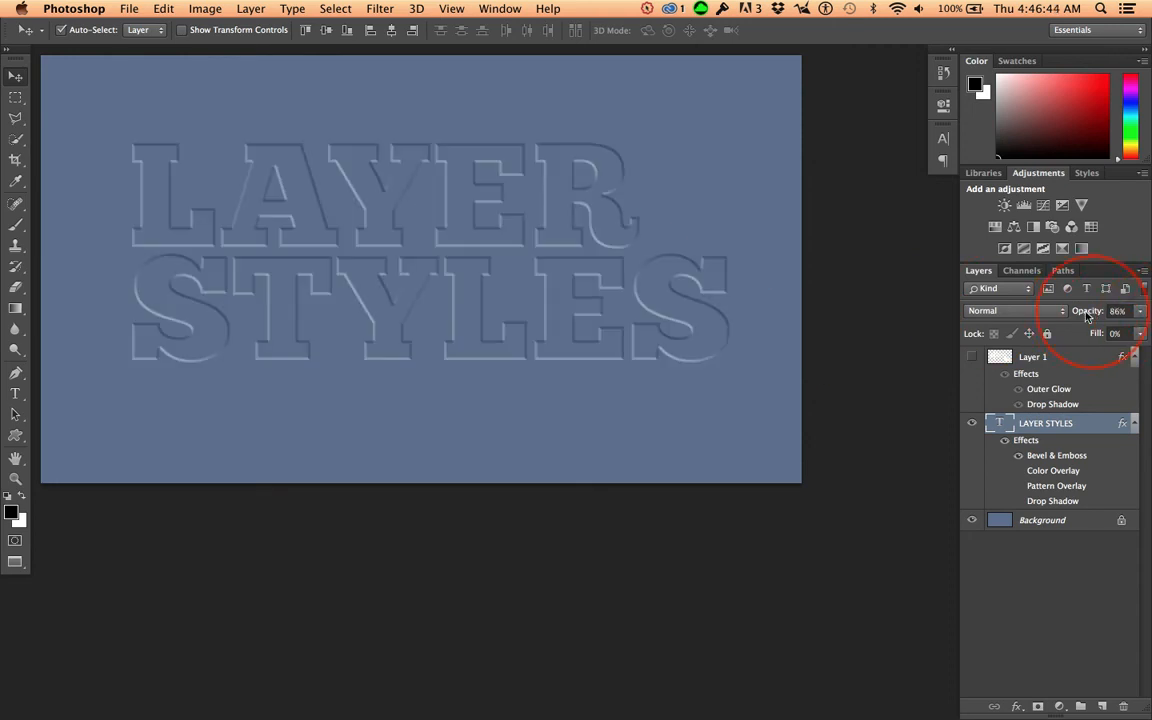